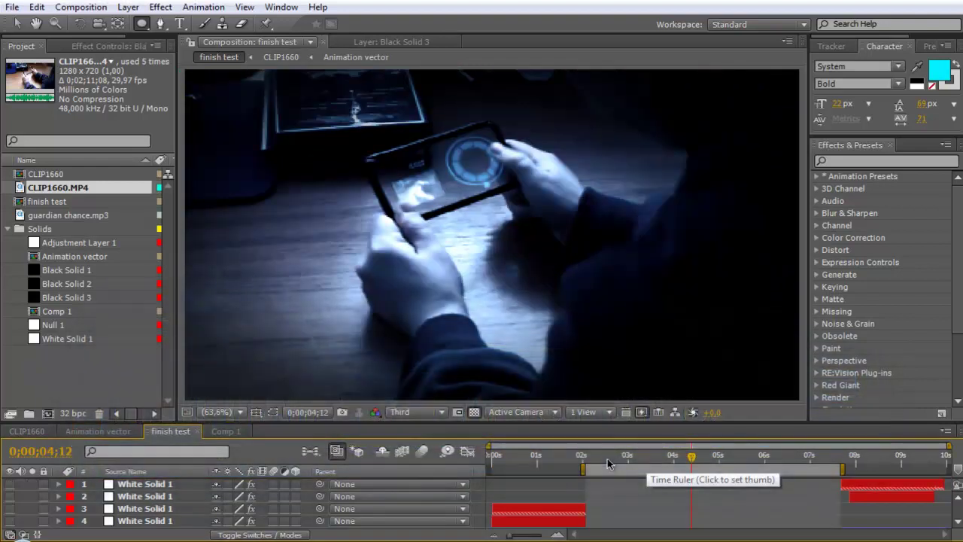
Preview the finish test composition around the 3 to 5 second range to see the glowing screen interface
left_click(660, 455)
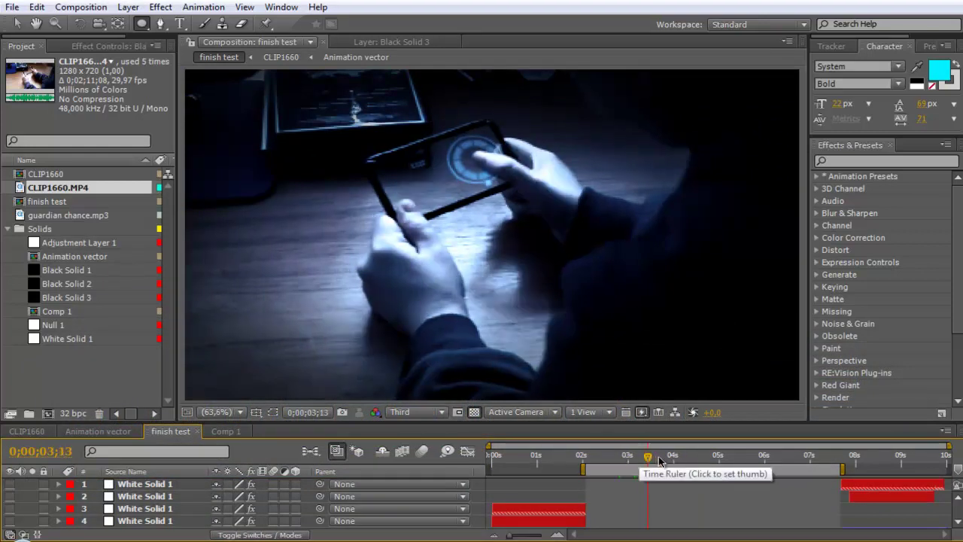
left_click(721, 457)
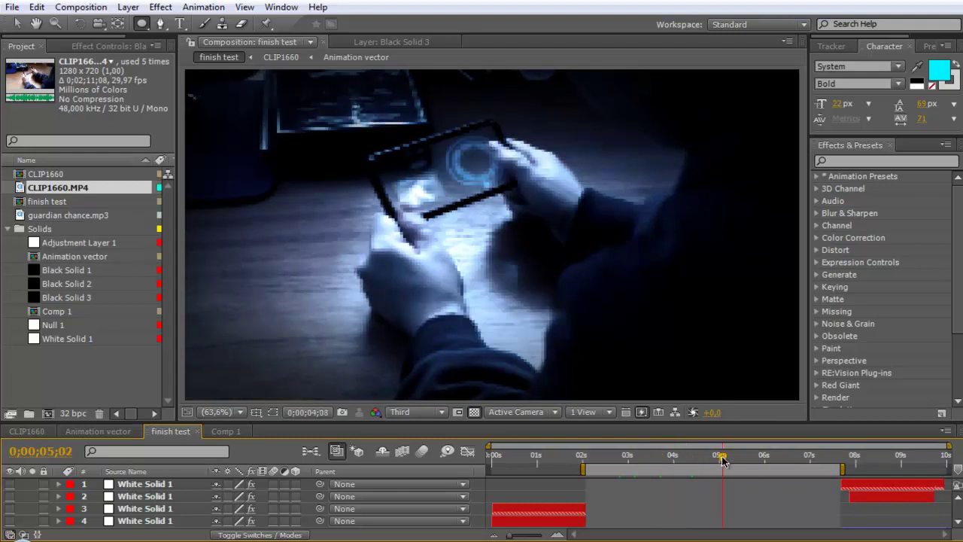
key("KP_0")
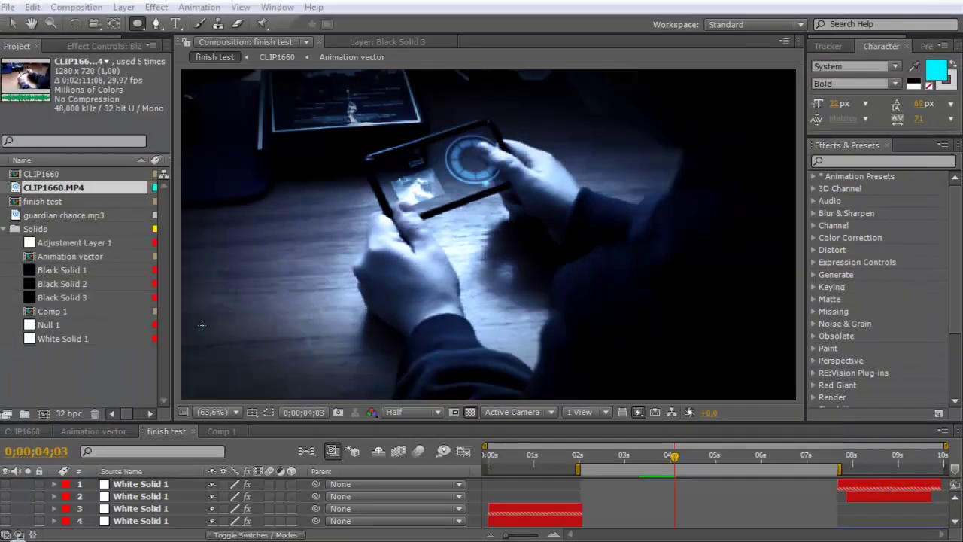
Switch to Comp 1 and create a new composition named buttons
left_click(220, 432)
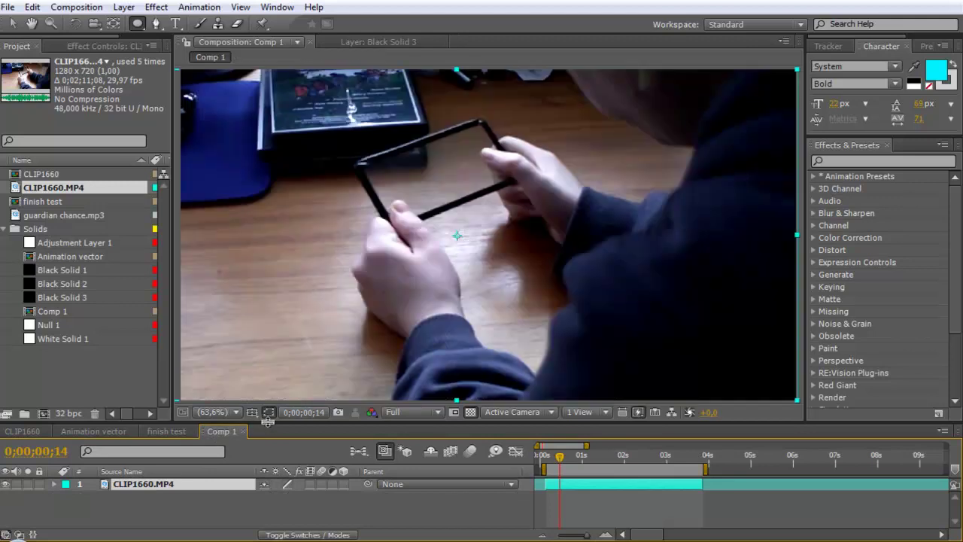
mouse_move(268, 421)
left_mouse_down()
mouse_move(268, 360)
mouse_move(268, 406)
left_mouse_up()
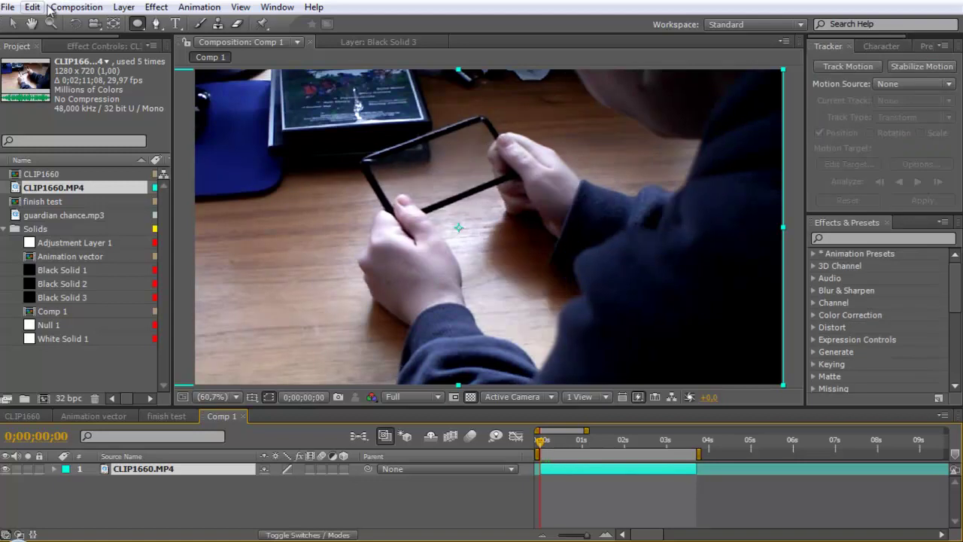
left_click(76, 7)
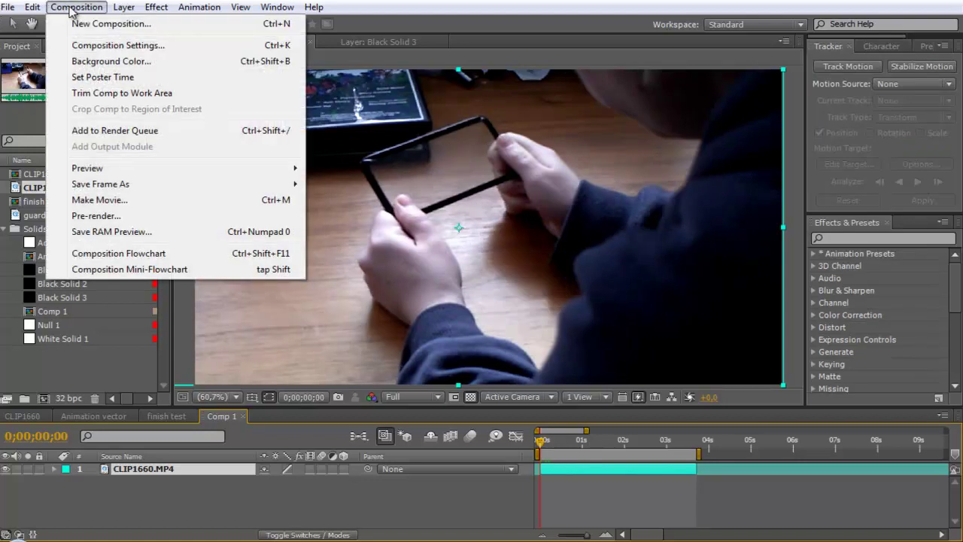
left_click(83, 24)
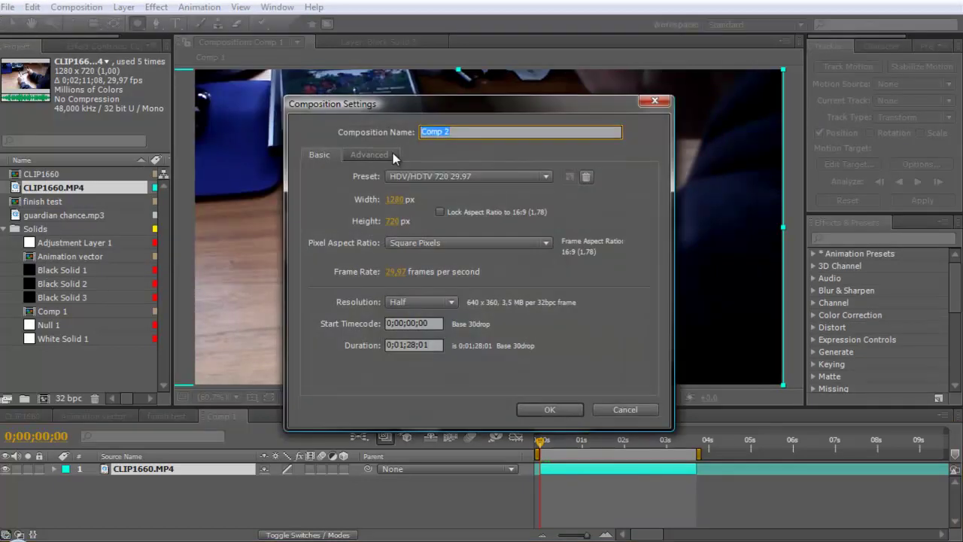
type("buttons")
left_click(555, 409)
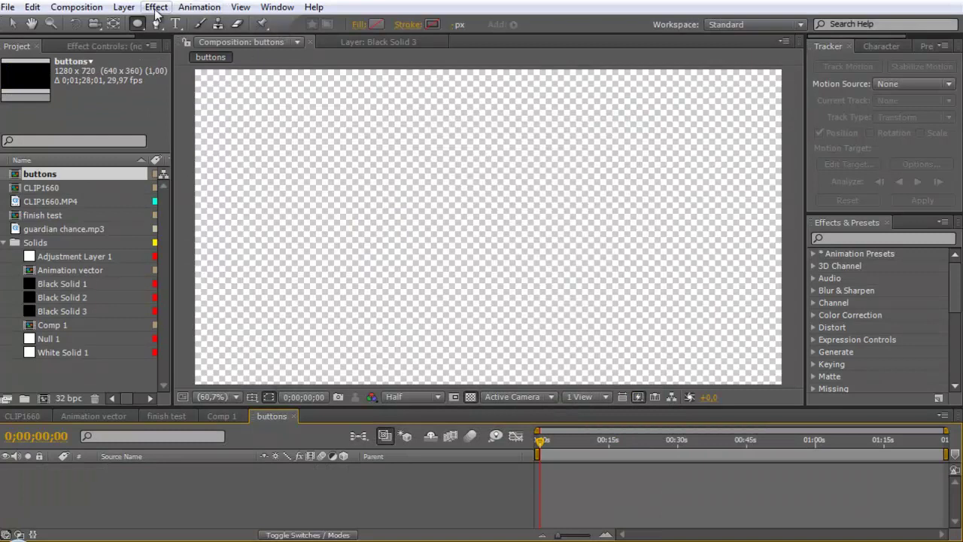
Add a white solid layer matching the buttons composition size
left_click(124, 7)
mouse_move(129, 24)
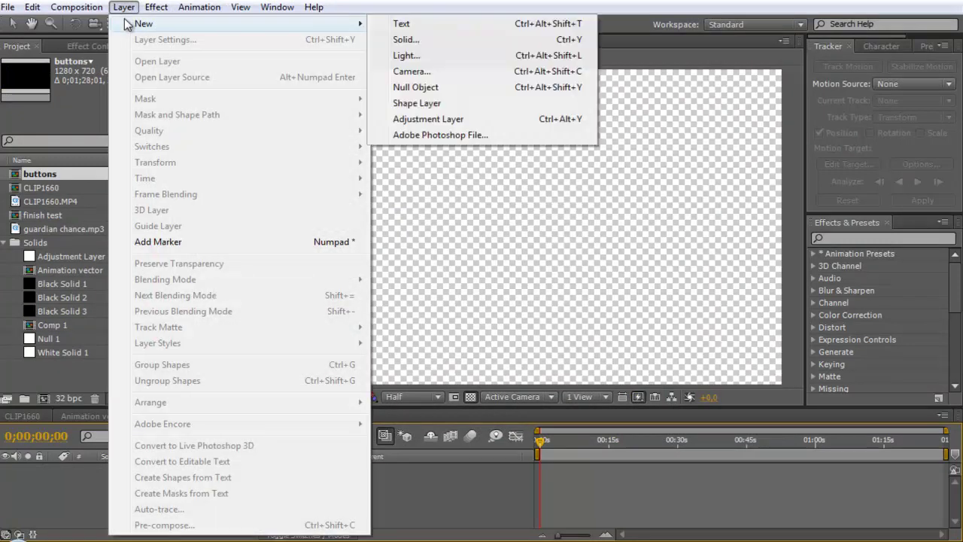
left_click(419, 38)
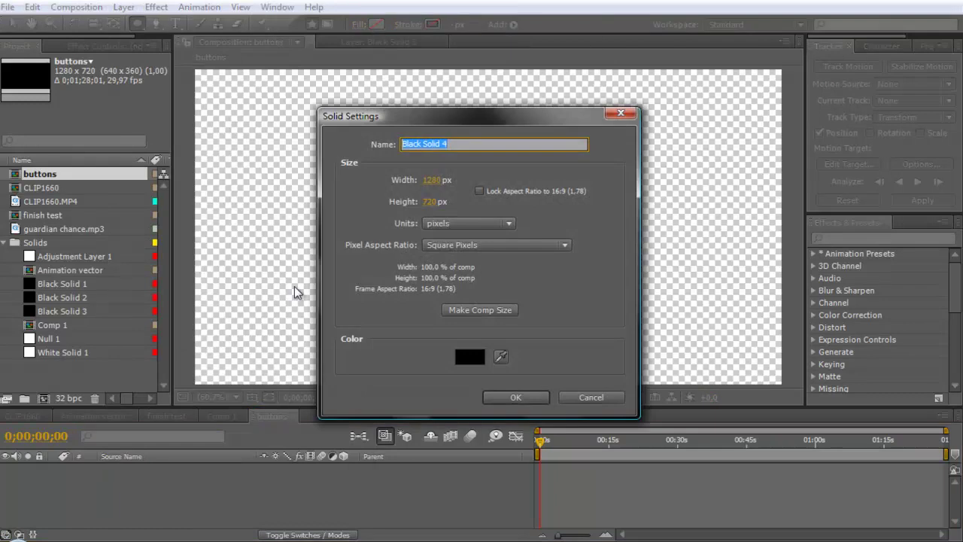
left_click(469, 356)
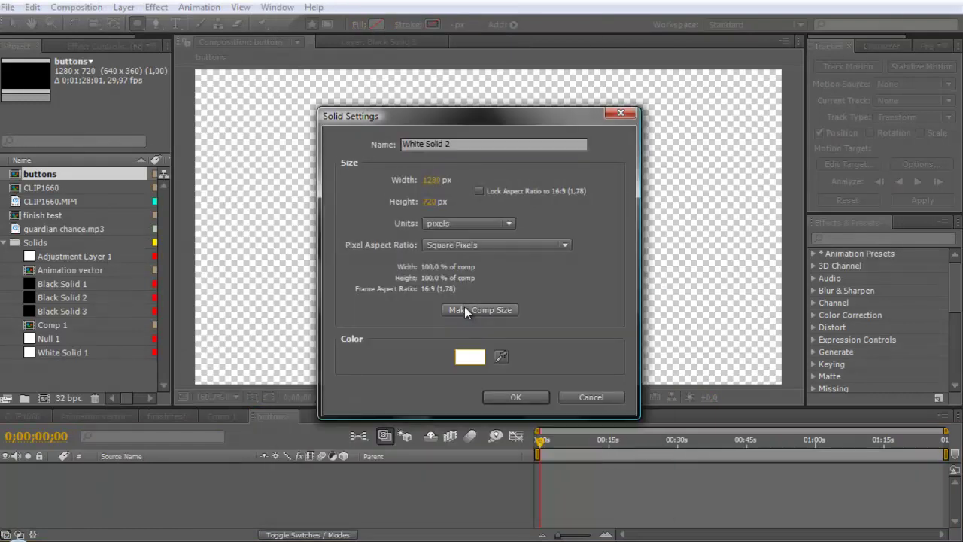
left_click(464, 308)
left_click(515, 397)
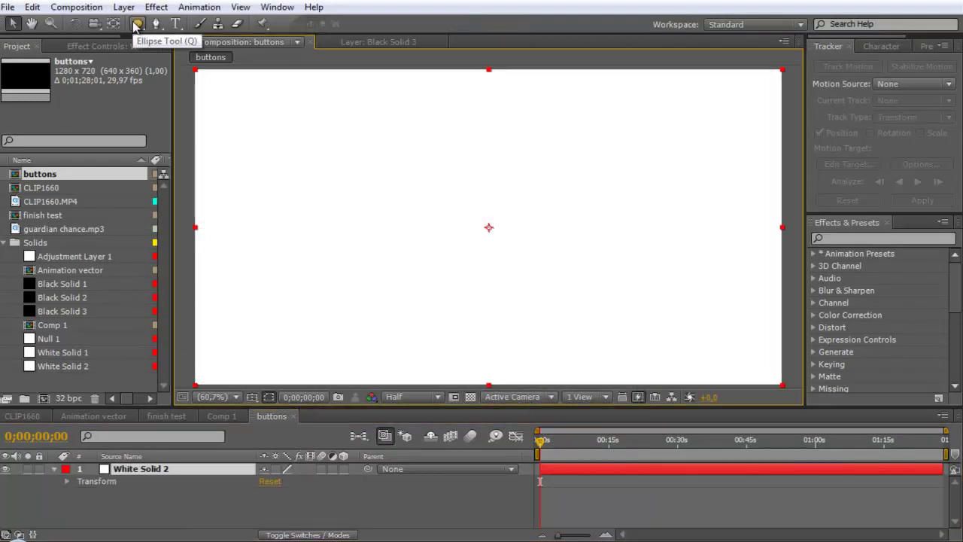
Mask the white solid with a large circle using the Ellipse tool and rename the layer button big
left_click(137, 24)
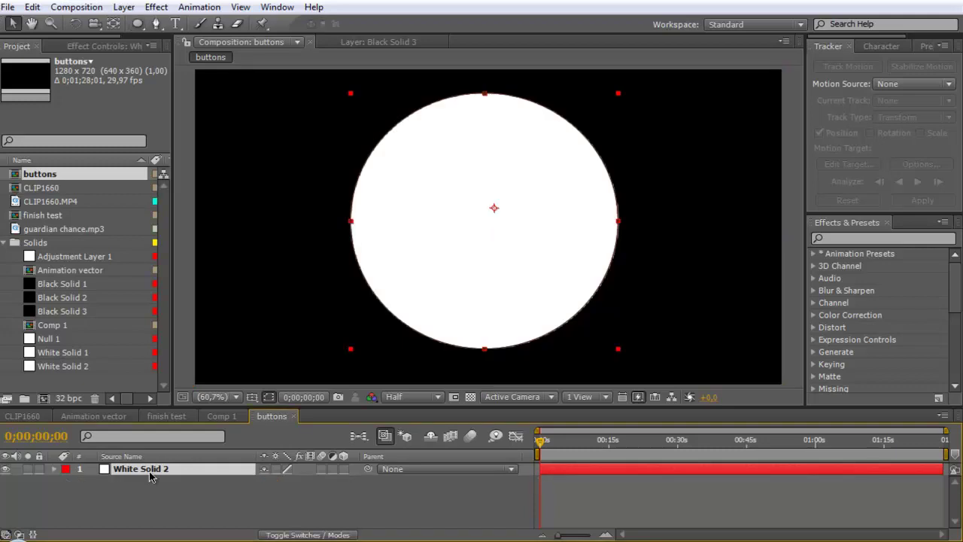
key("Return")
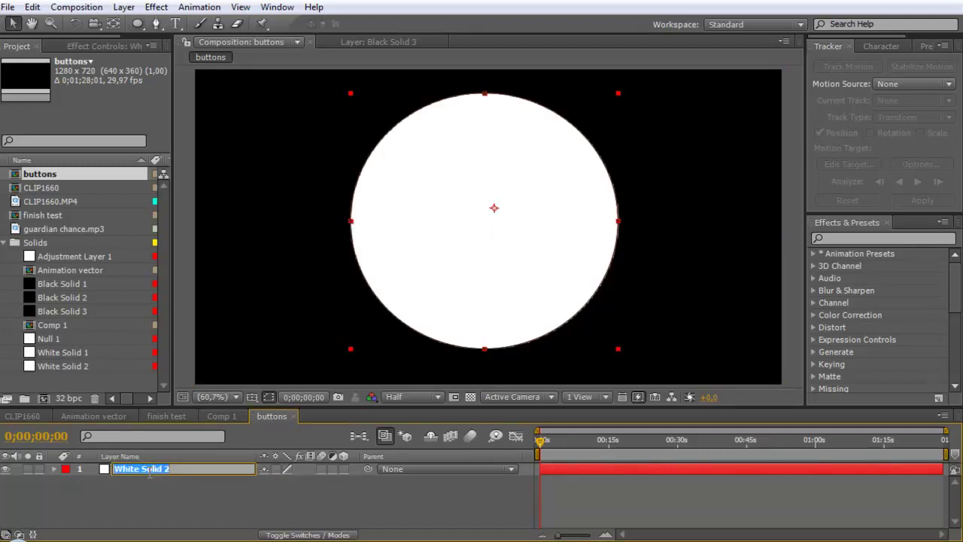
type("button big")
key("Return")
Duplicate the circular mask on the button big layer
left_click(53, 468)
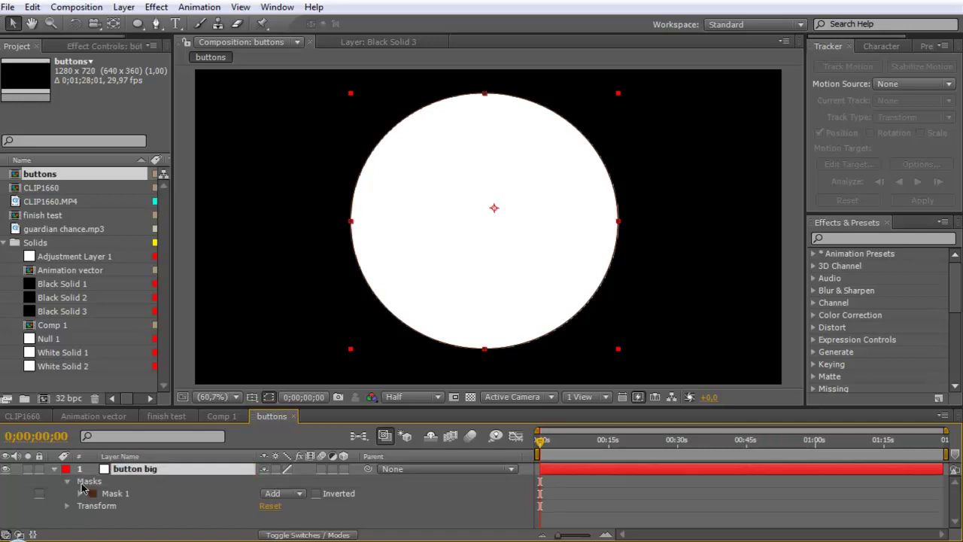
left_click(89, 482)
left_click(113, 494)
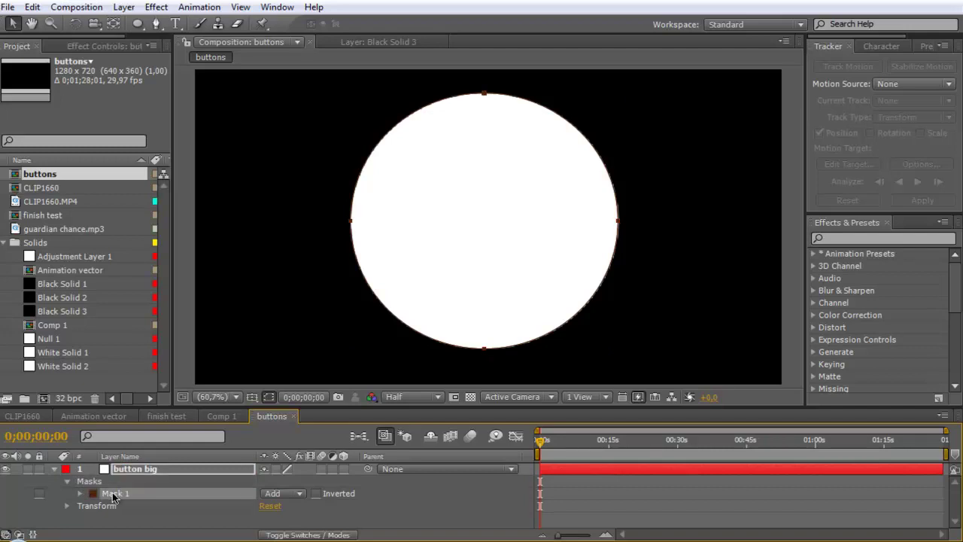
left_click(33, 8)
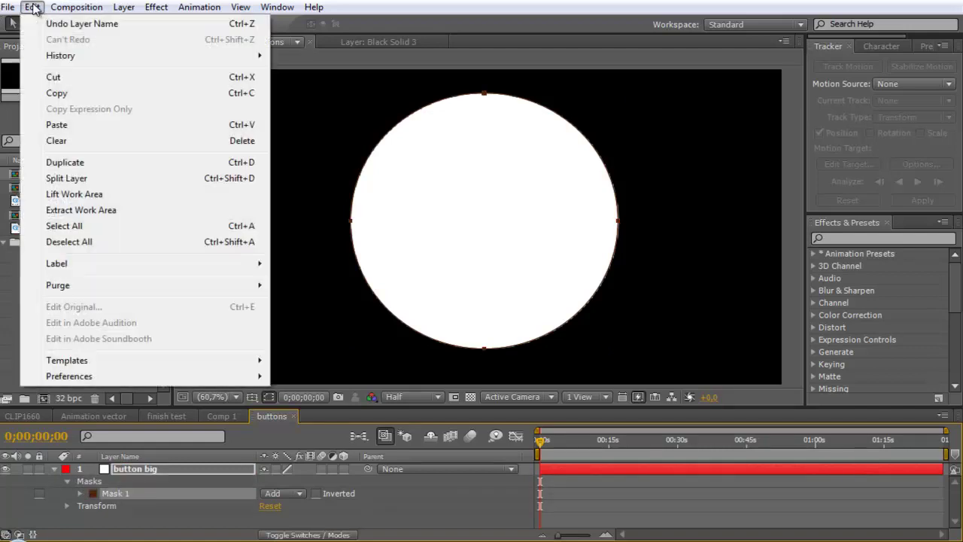
left_click(65, 162)
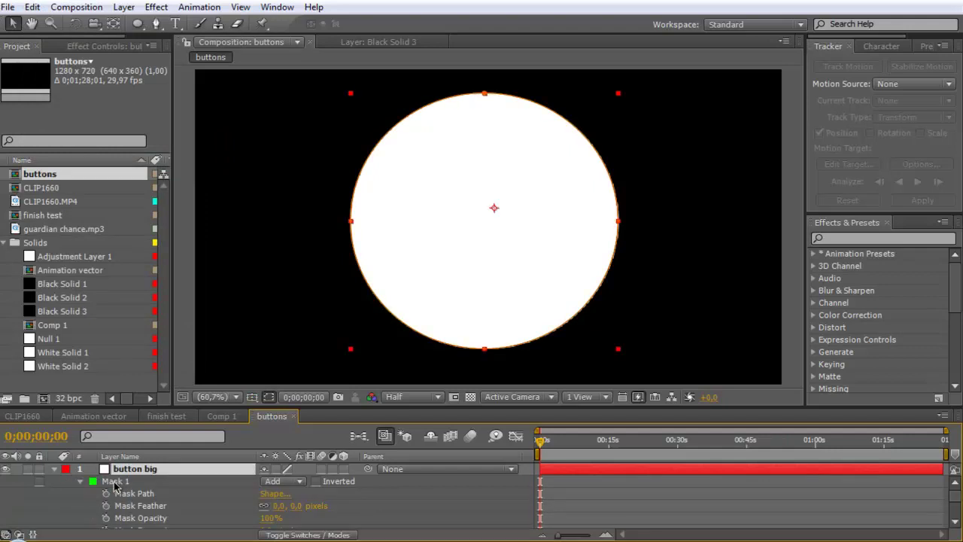
Set the mask feather to 4 pixels for Mask 1 and 2 pixels for Mask 2
key("Return")
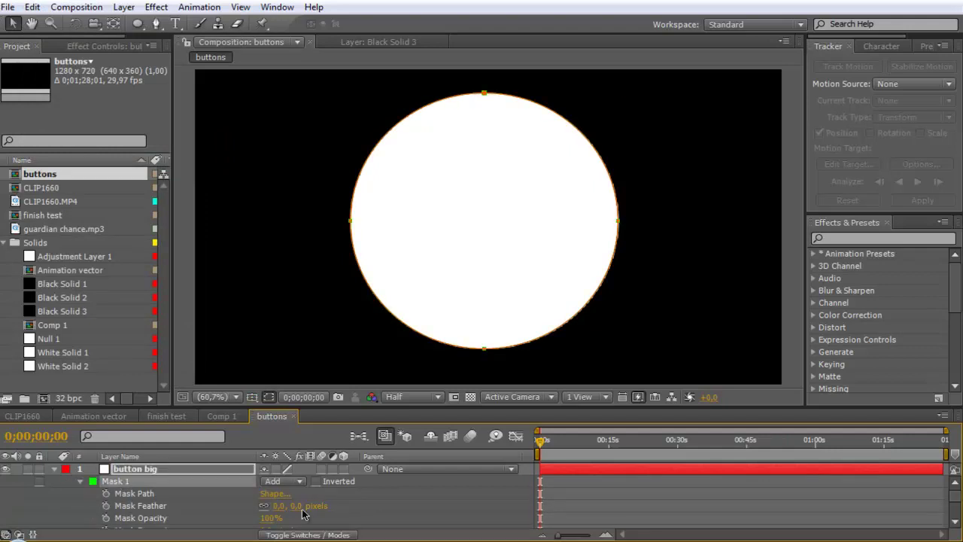
left_click(297, 505)
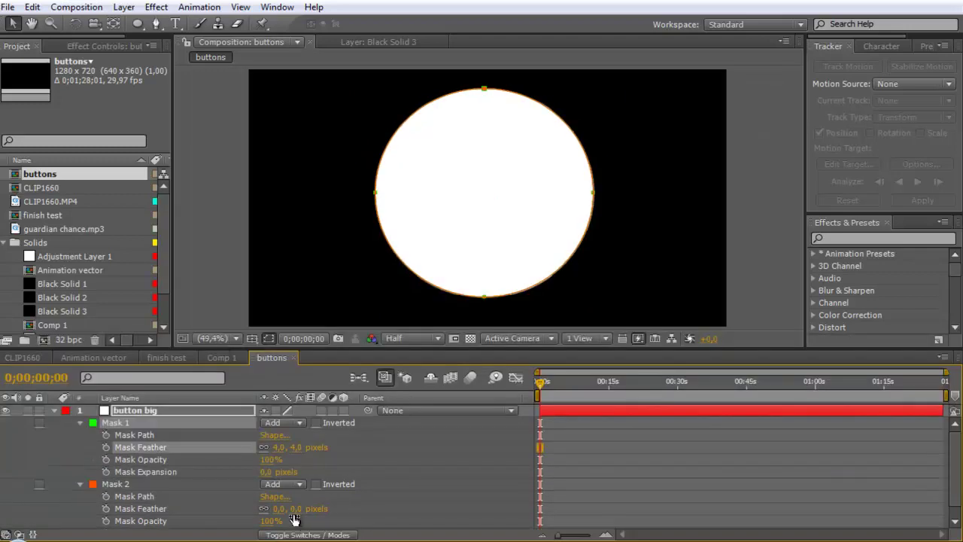
left_click(295, 508)
type("2")
key("Return")
left_click_drag(330, 348, 330, 326)
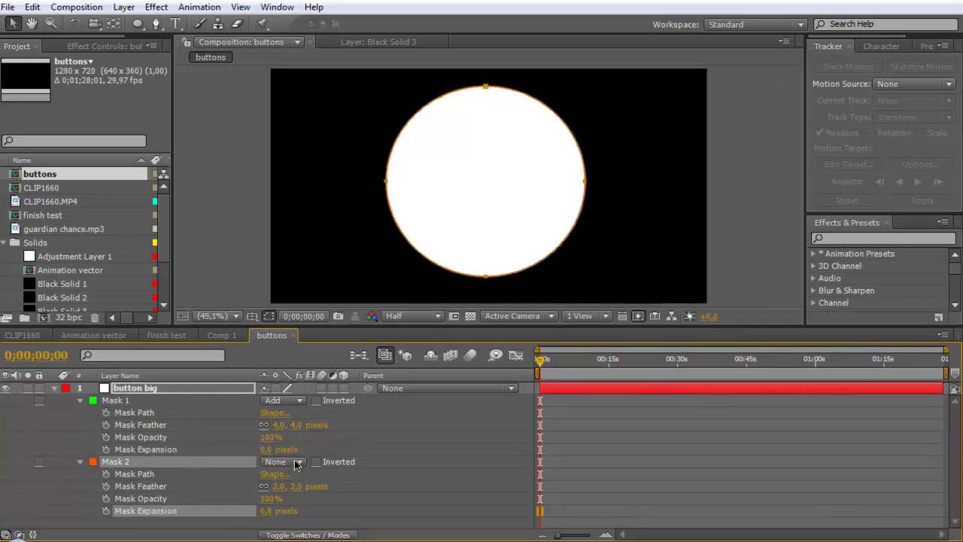
Set Mask 2 to Subtract with a mask expansion of -13 pixels, cutting the circle into a thin ring
left_click(294, 462)
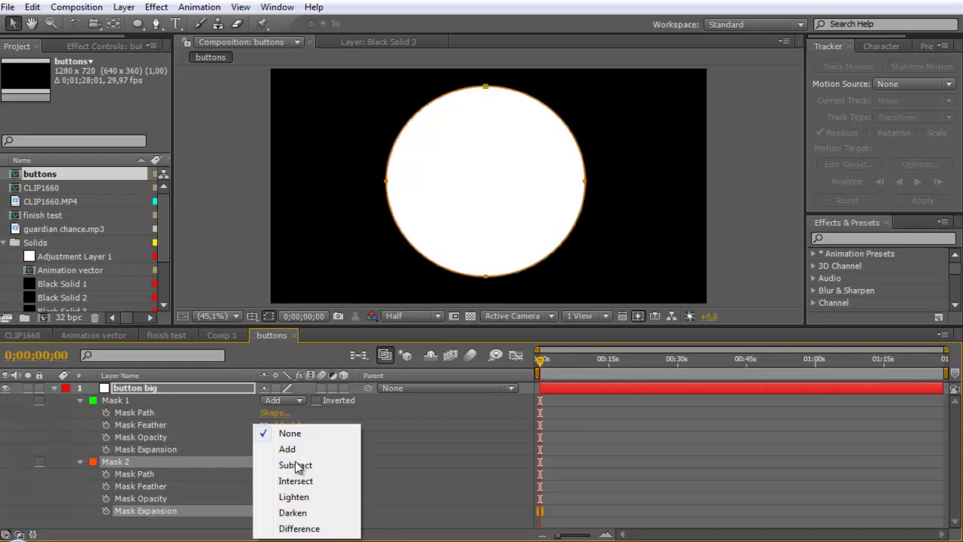
left_click(286, 465)
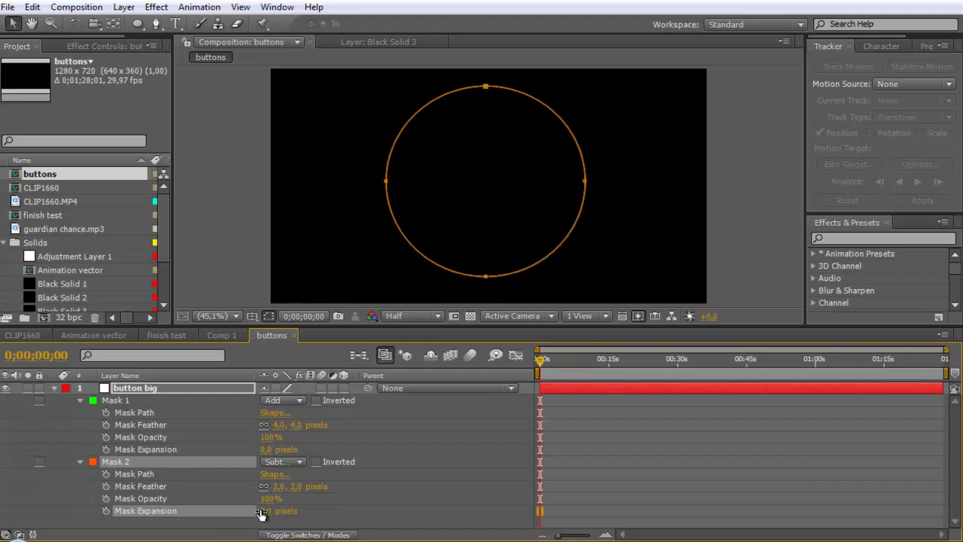
mouse_move(263, 510)
left_mouse_down()
mouse_move(225, 512)
mouse_move(269, 517)
mouse_move(261, 517)
left_mouse_up()
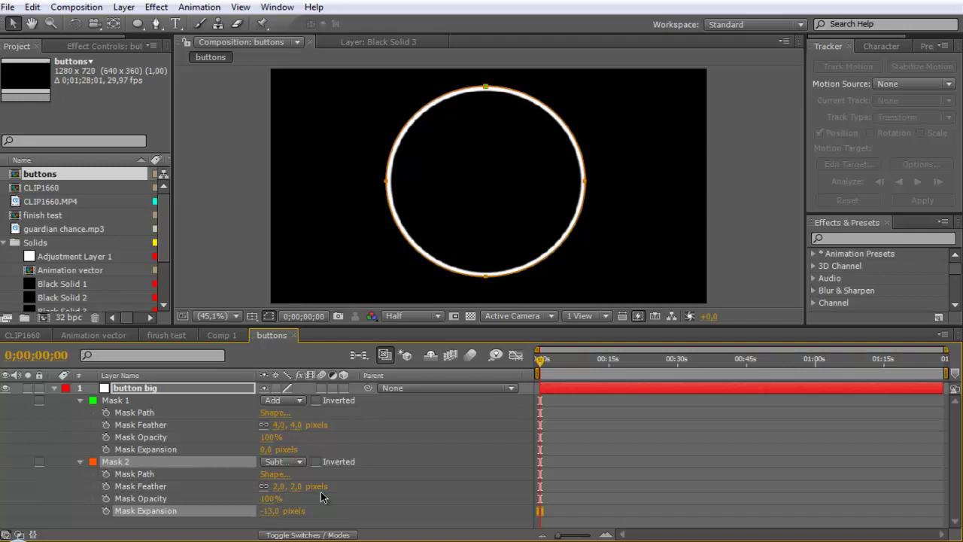
left_click(80, 400)
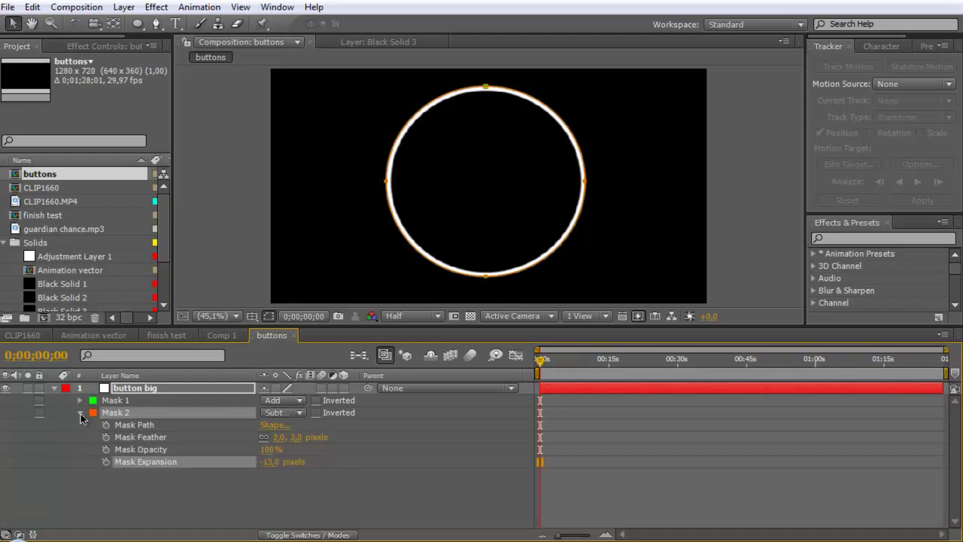
left_click(81, 412)
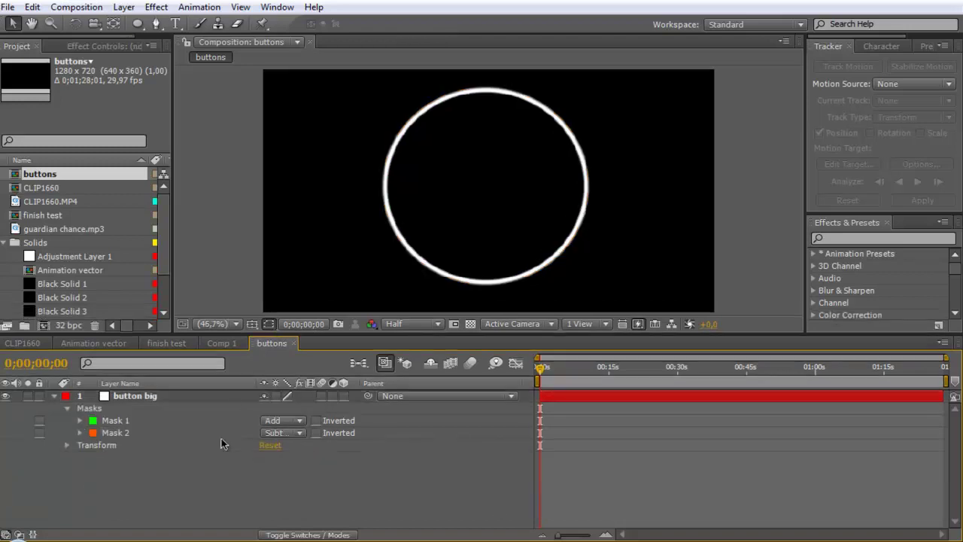
Duplicate Mask 1 twice to add Mask 3 and Mask 4, and set Mask 4 to Subtract
left_click(115, 422)
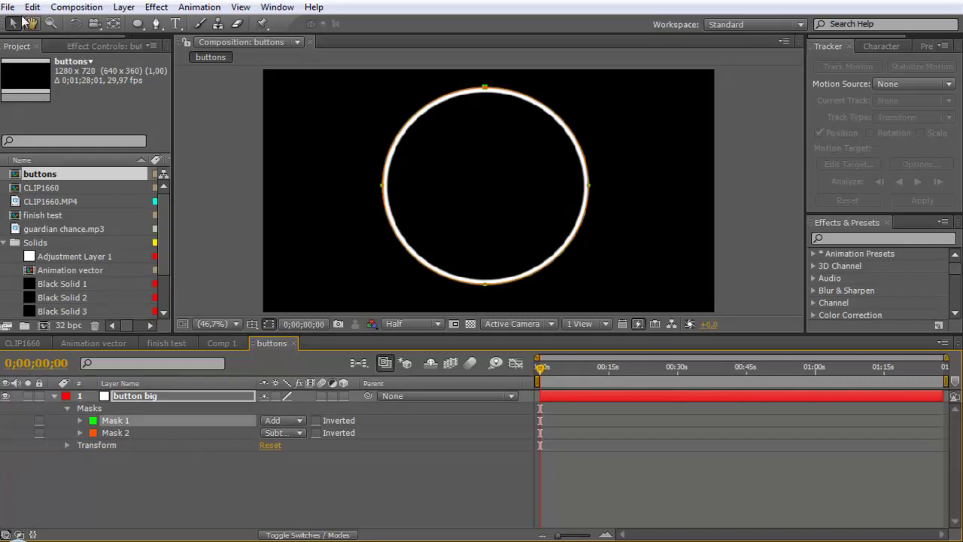
left_click(33, 7)
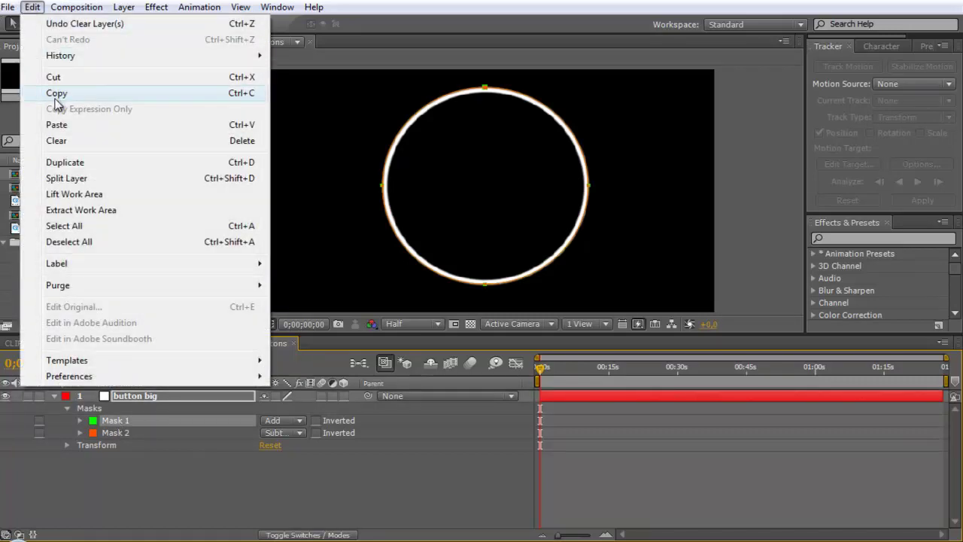
left_click(89, 162)
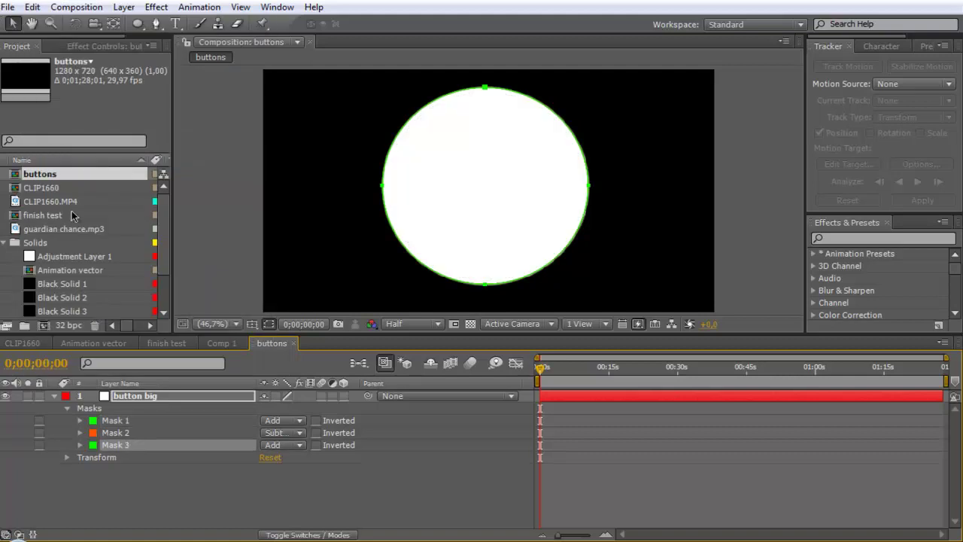
key("ctrl+d")
left_click(267, 457)
left_click(288, 465)
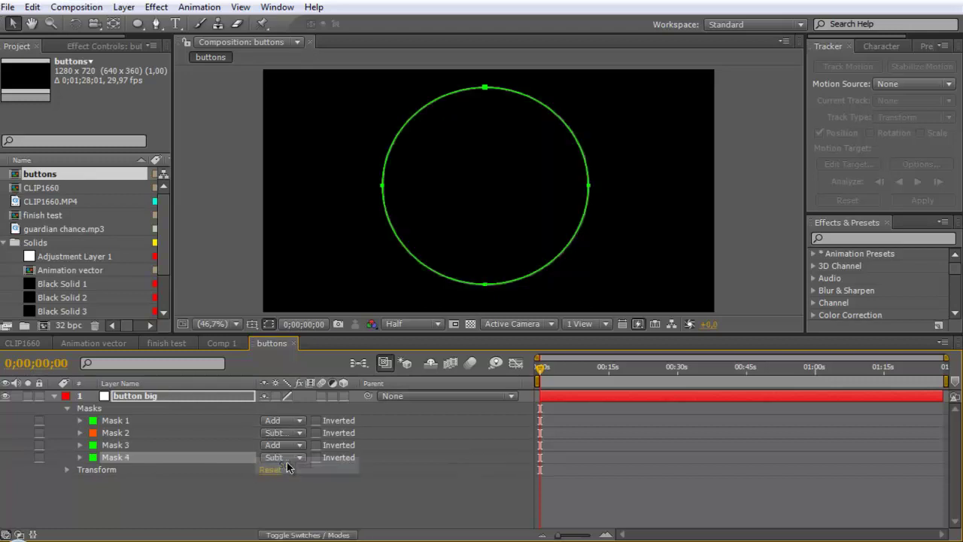
Set Mask 4's expansion to about -109 pixels and contract Mask 3 with a negative expansion to form a thick inner ring
left_click(79, 457)
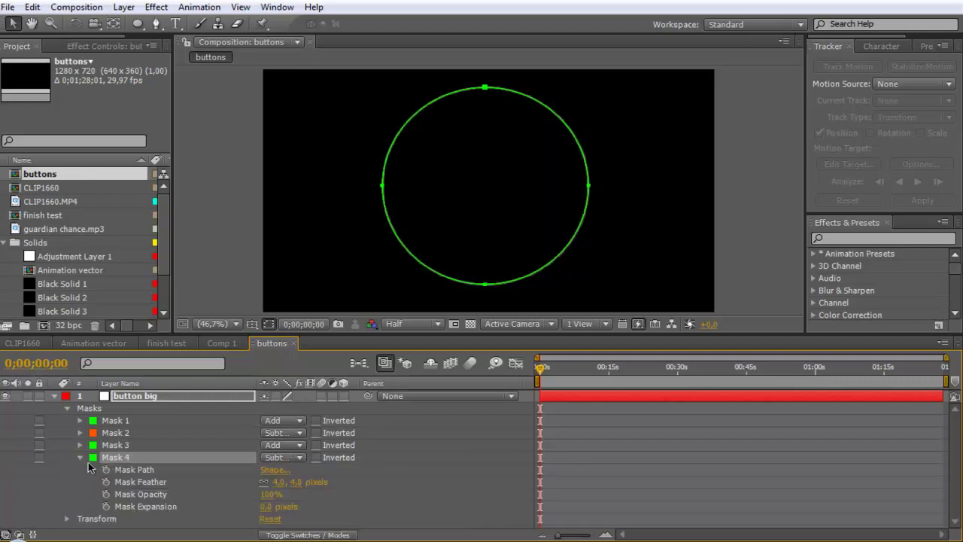
left_click_drag(269, 506, 191, 511)
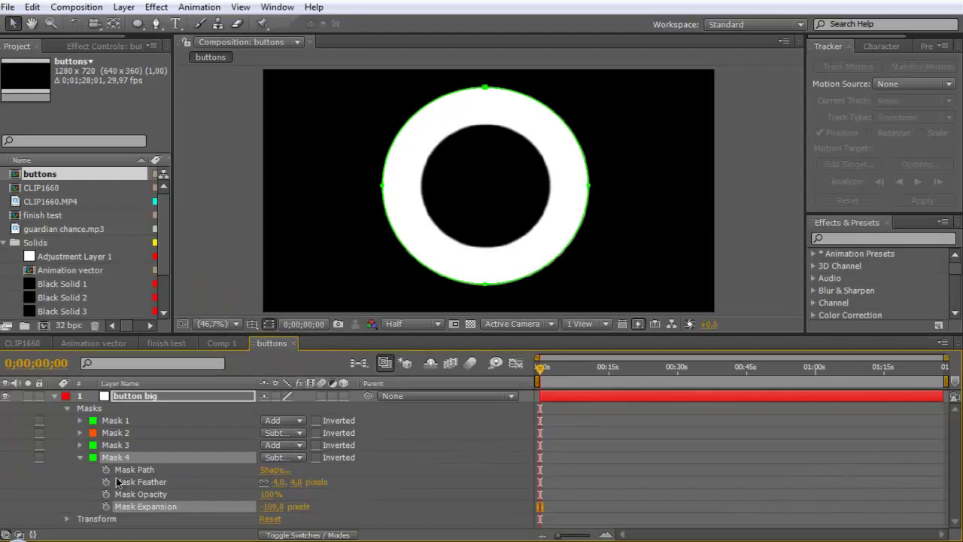
left_click(80, 444)
left_click_drag(265, 494, 234, 493)
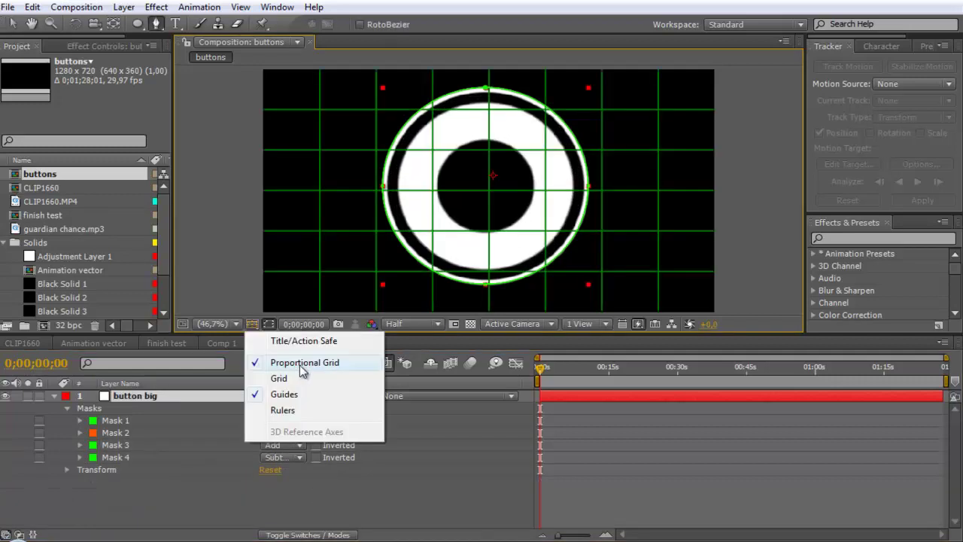
Overlay the proportional grid on the composition and select the button big layer
left_click(274, 329)
left_click_drag(273, 333, 274, 419)
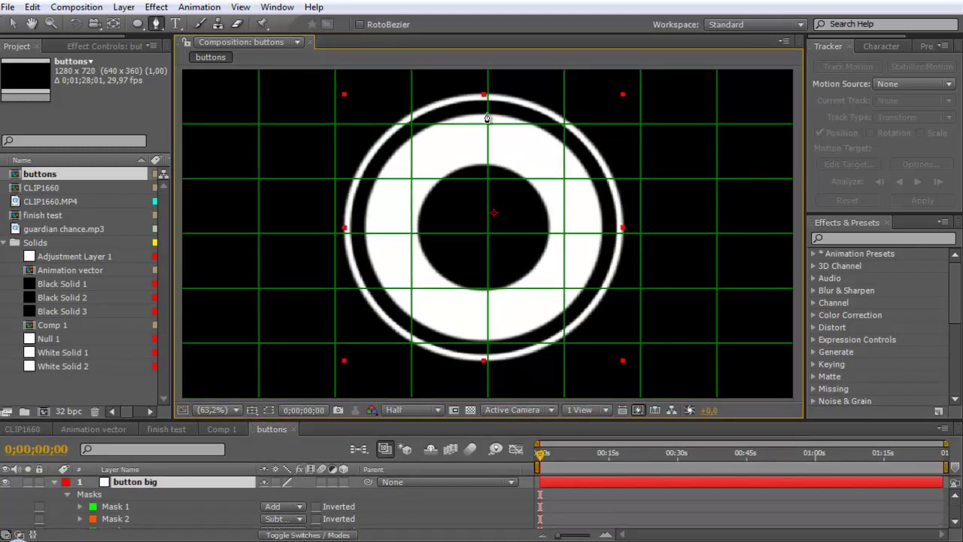
left_click(145, 485)
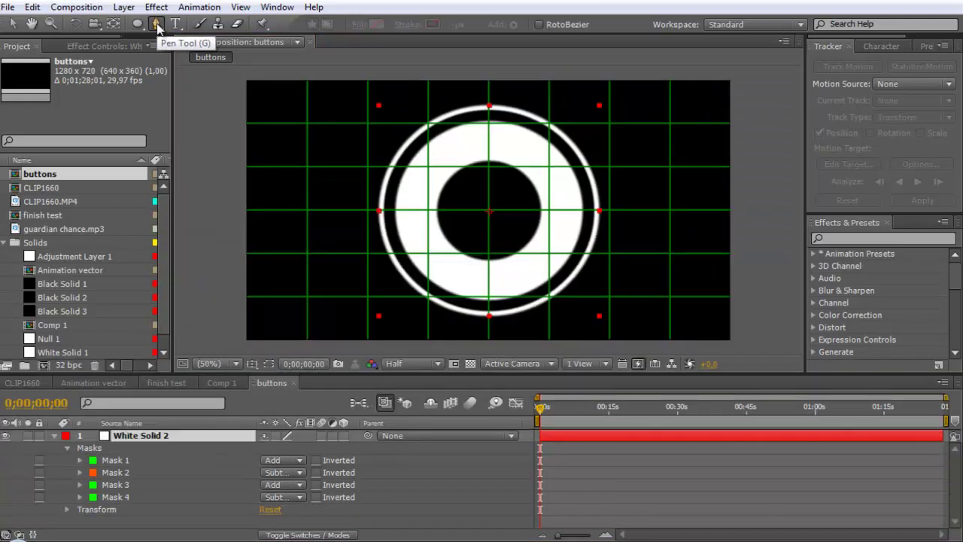
Draw four thin strip masks with the Pen tool across the ring's centre: one vertical, one horizontal and two diagonal
left_click(156, 24)
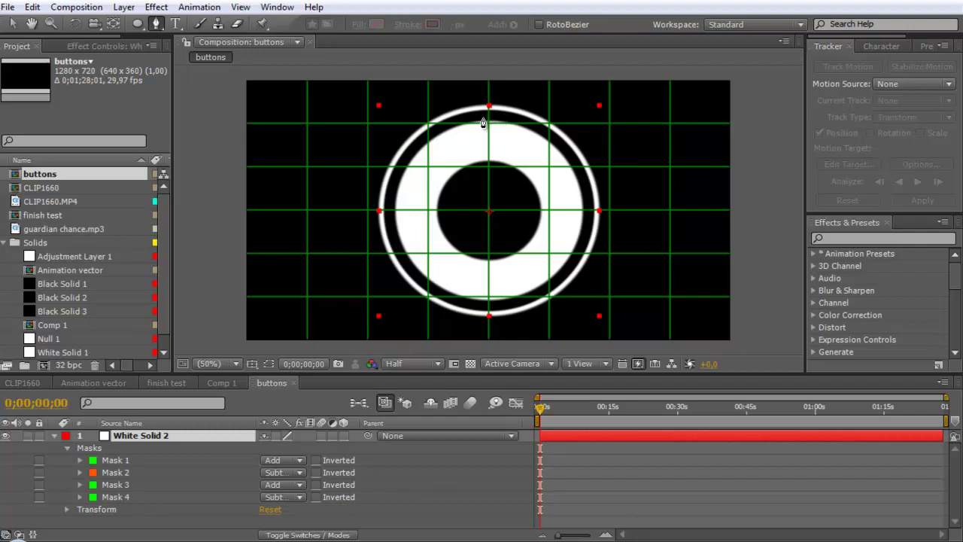
left_click(482, 118)
left_click(485, 305)
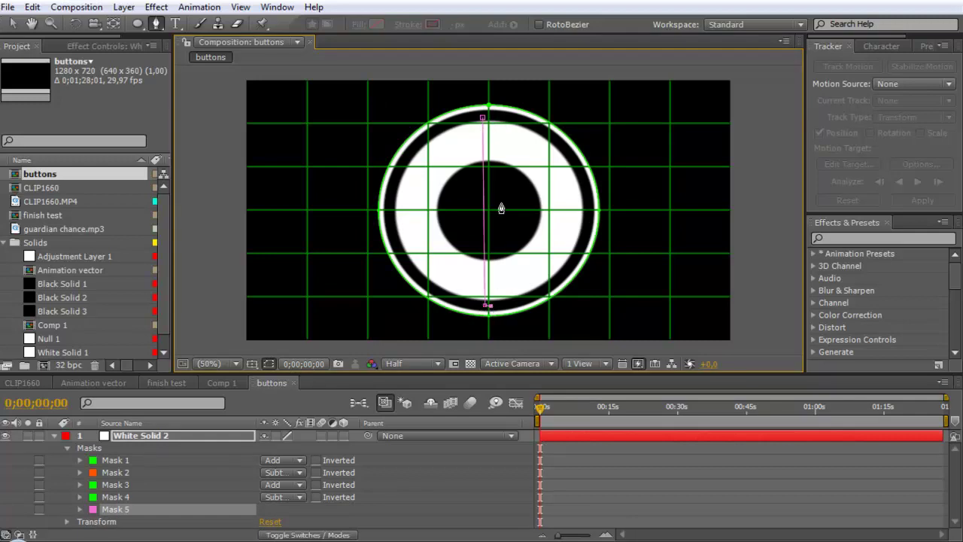
left_click(488, 118)
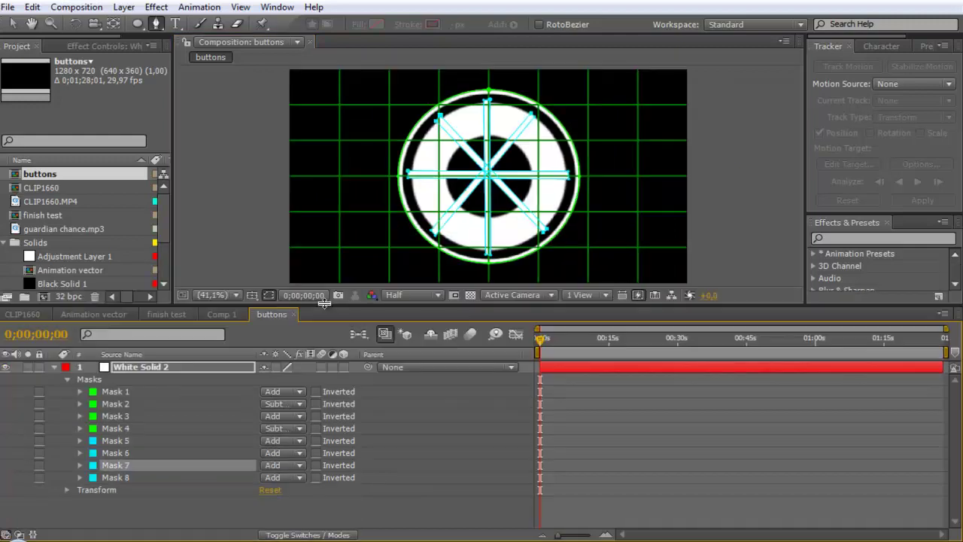
Set the four strip masks, Mask 5 to Mask 8, to Subtract so they cut the thick ring into segments
left_click_drag(328, 305, 329, 326)
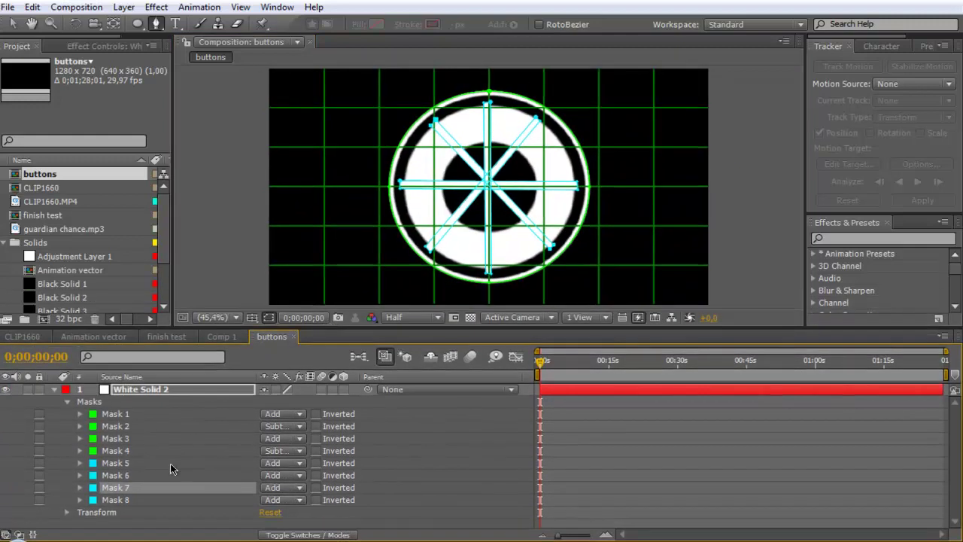
left_click(121, 462)
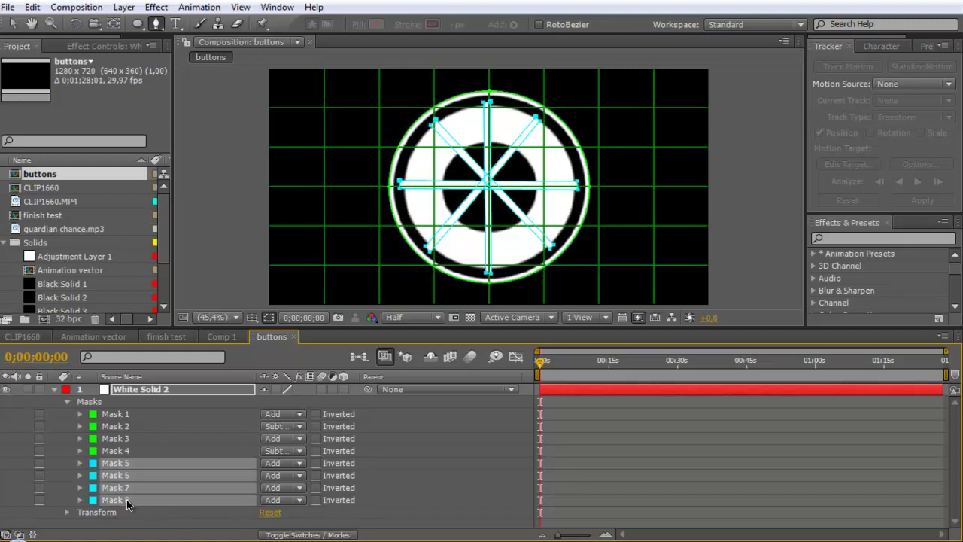
left_click(298, 464)
left_click(297, 464)
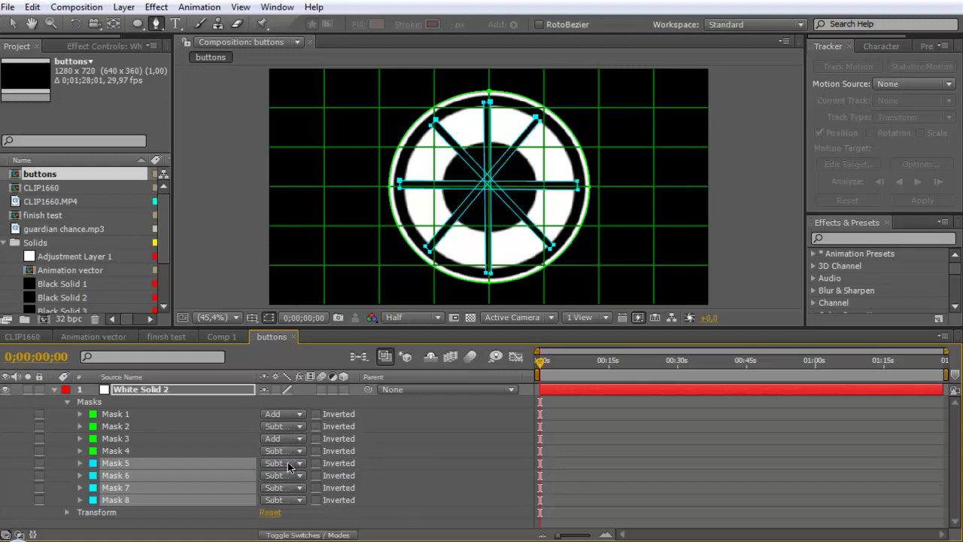
Hide the mask outlines and turn off the proportional grid in the composition view
left_click(269, 318)
left_click(267, 318)
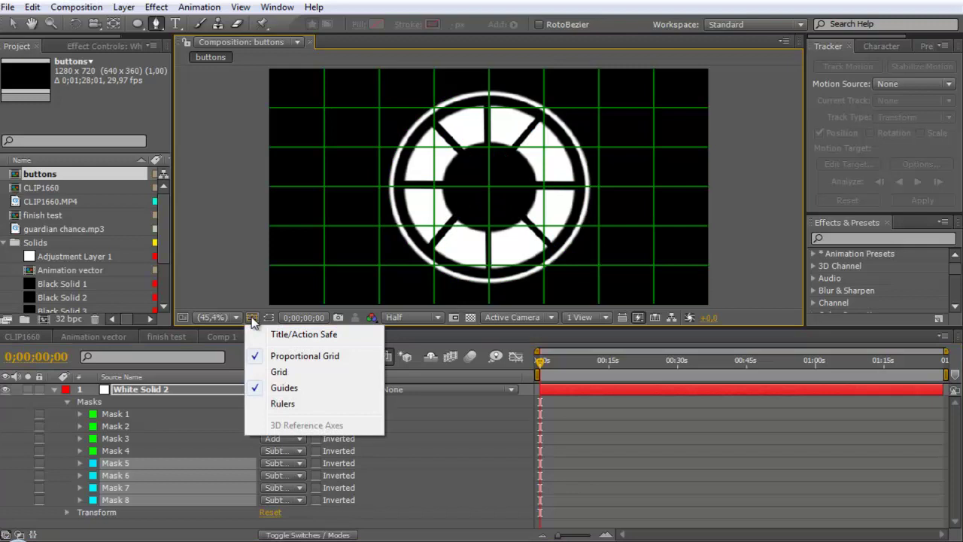
left_click(280, 357)
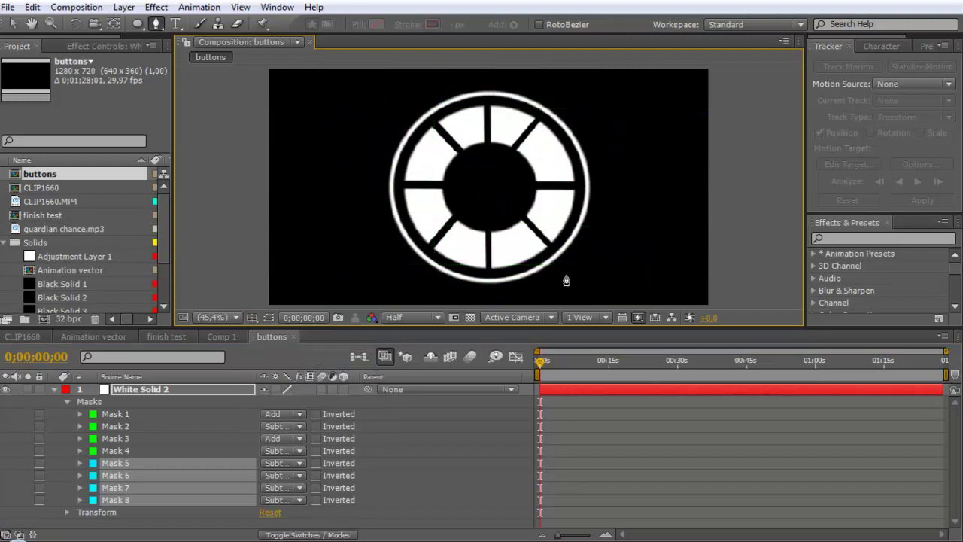
Increase the mask feather of Mask 5 to Mask 8 to soften the gaps between the ring segments
left_click(80, 464)
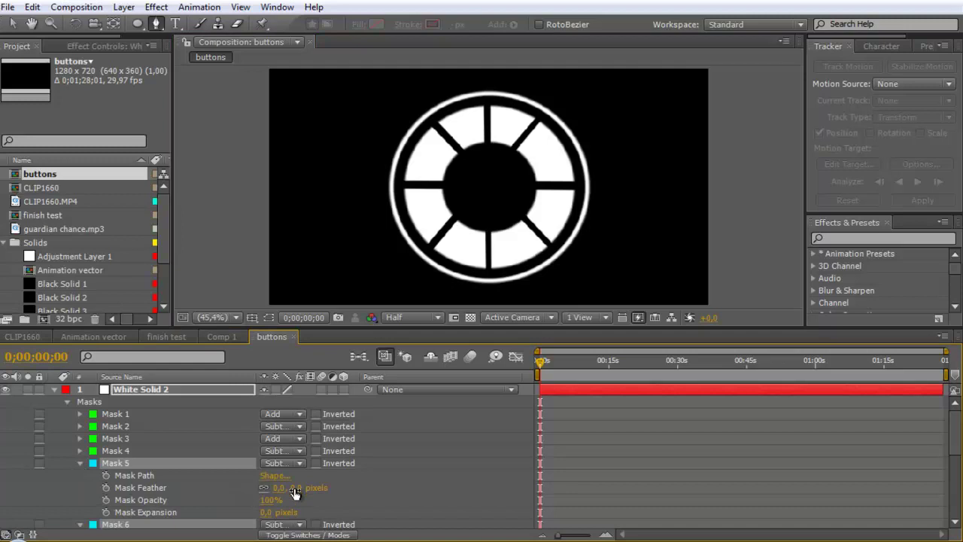
left_click_drag(295, 488, 282, 488)
left_click(80, 463)
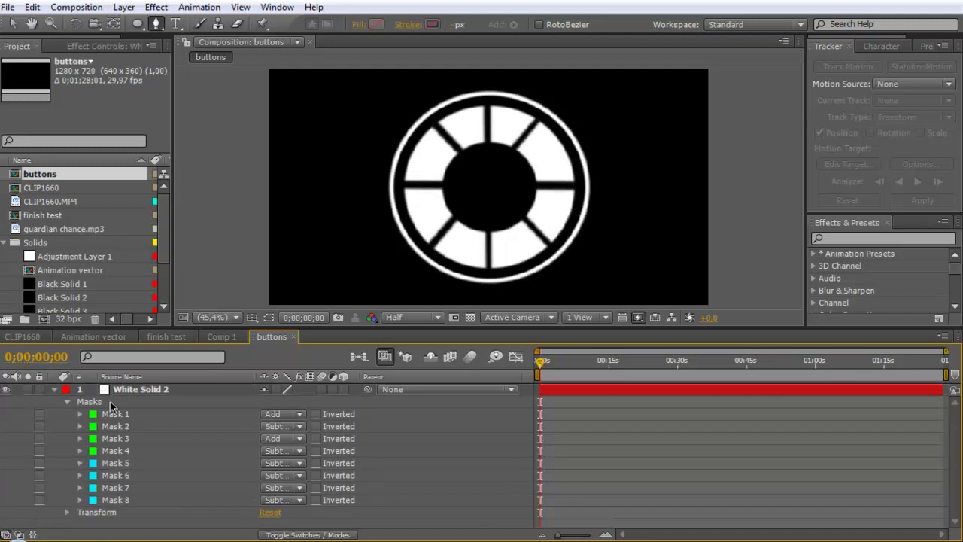
Draw a small four-sided pointer mask over the upper-left edge of the outer ring and feather it 7 pixels
left_click(120, 393)
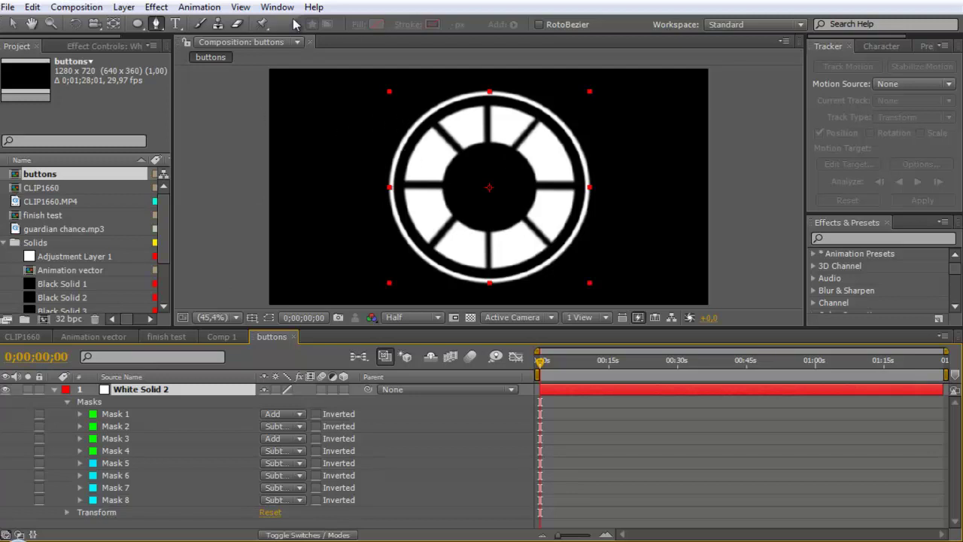
left_click(157, 24)
left_click(412, 140)
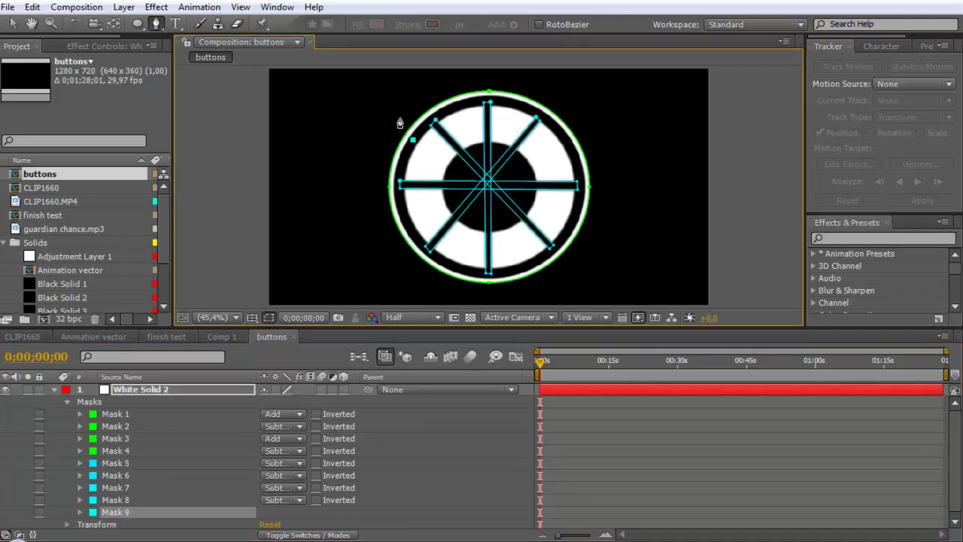
key("m")
key("m")
mouse_move(298, 497)
left_mouse_down()
mouse_move(310, 498)
mouse_move(294, 498)
mouse_move(304, 504)
left_mouse_up()
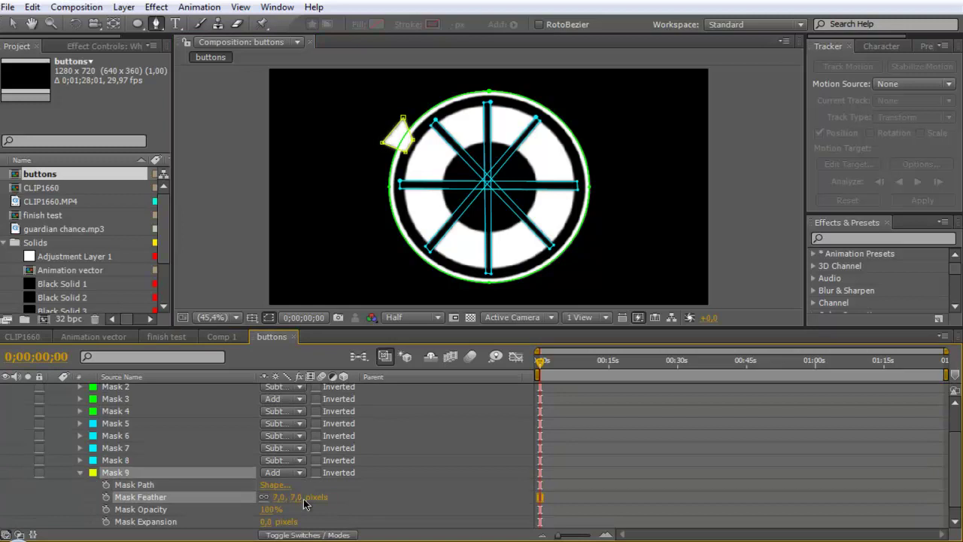
key("m")
key("m")
Duplicate the button big layer and rename the copy "small"
left_click(130, 387)
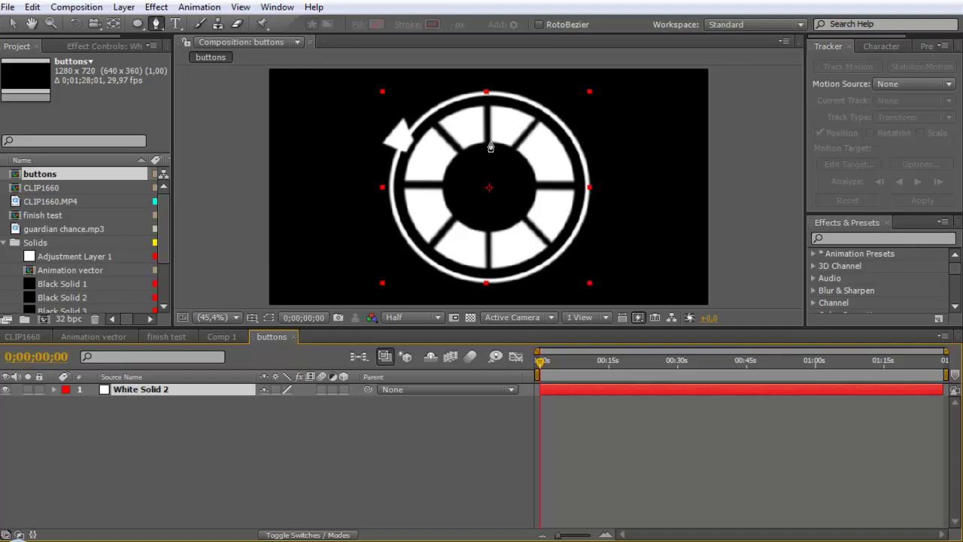
left_click(12, 24)
key("ctrl+d")
key("Return")
type("small")
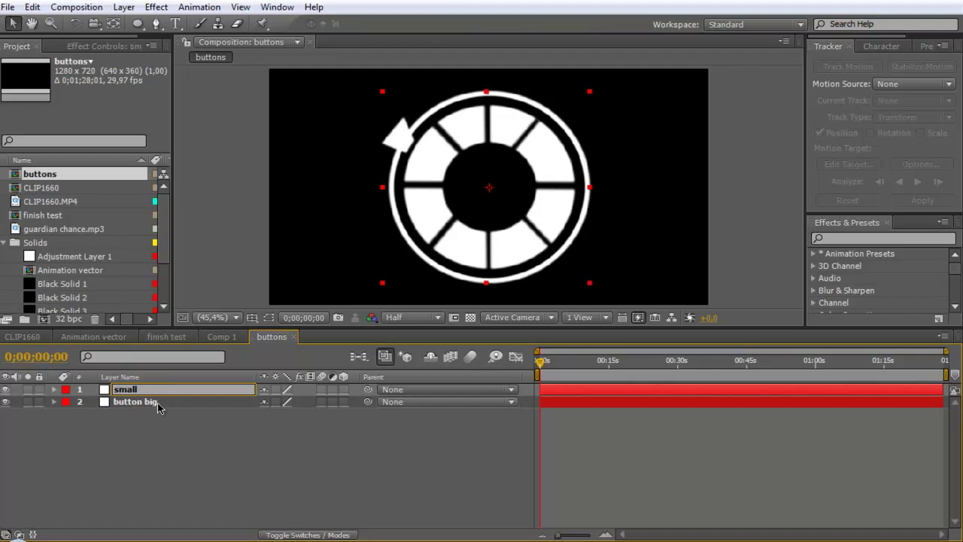
left_click(159, 407)
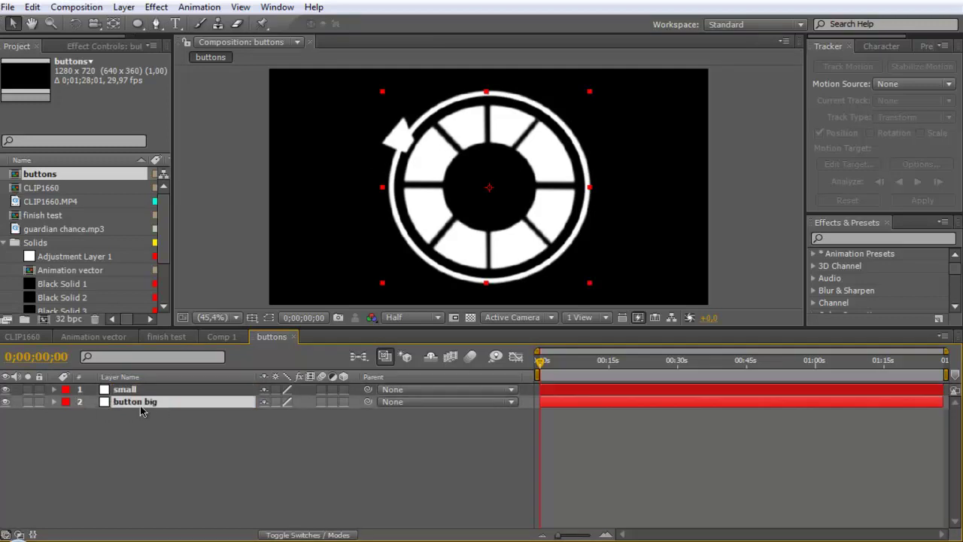
Scale the small layer down to 37% so it fits inside the large ring
left_click(133, 391)
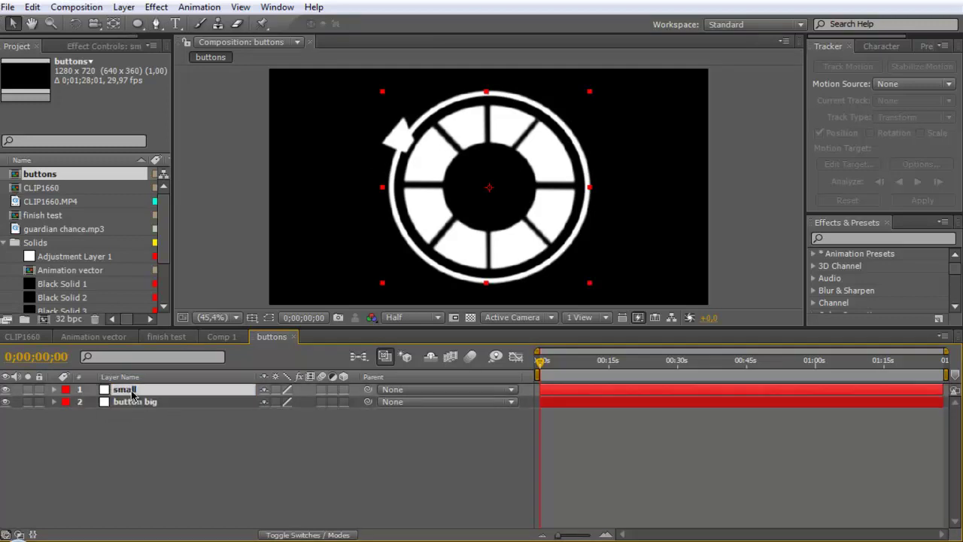
key("s")
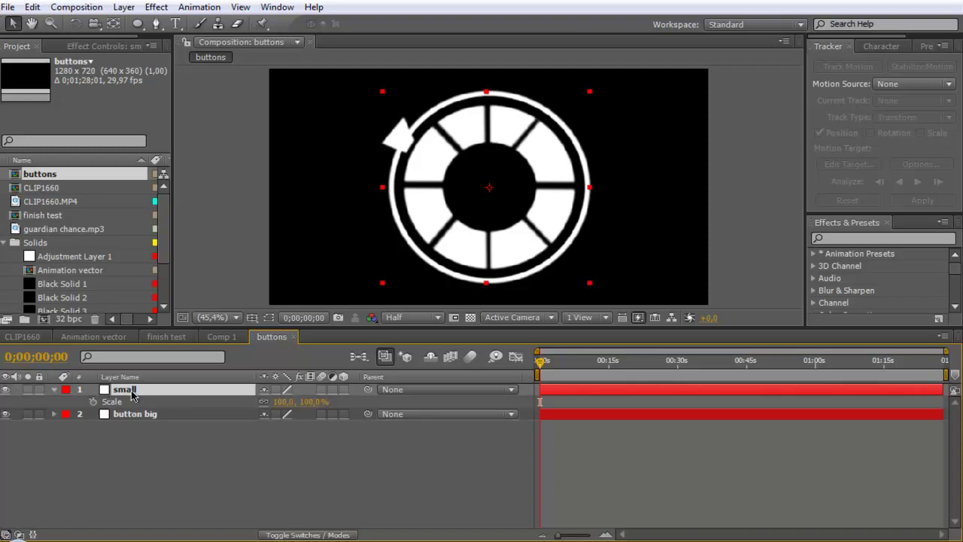
left_click_drag(277, 402, 234, 403)
key("Return")
Lower the opacity of Mask 3 on the button big layer to turn its segments grey
left_click(54, 419)
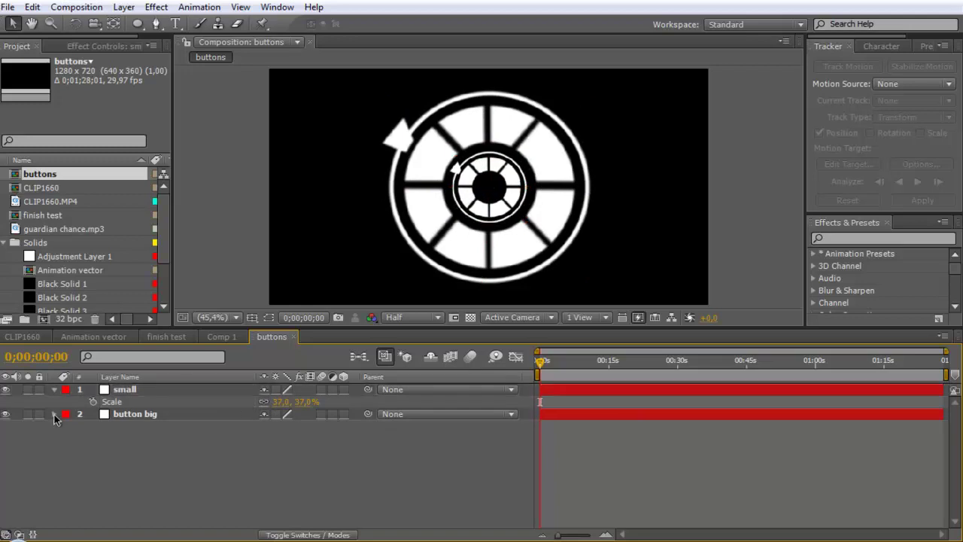
left_click(54, 416)
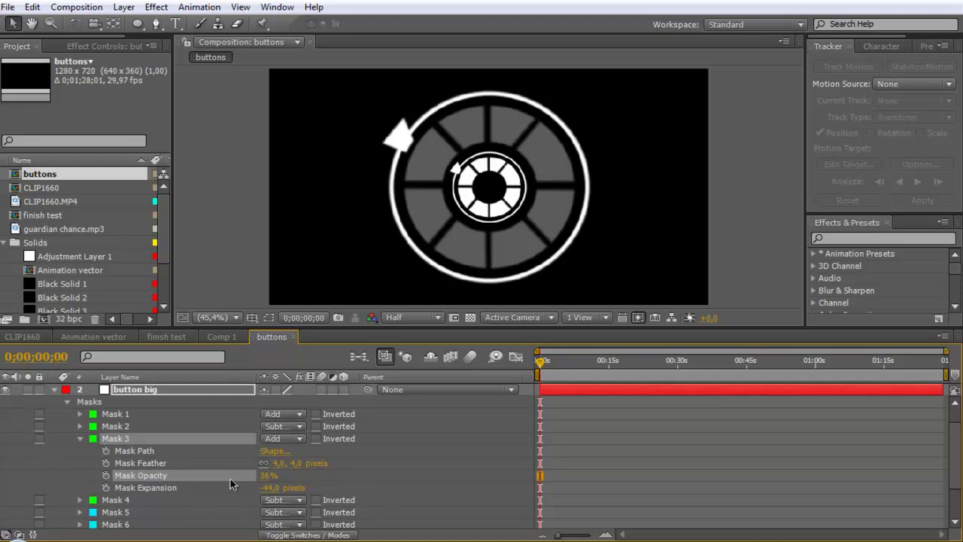
left_click(53, 390)
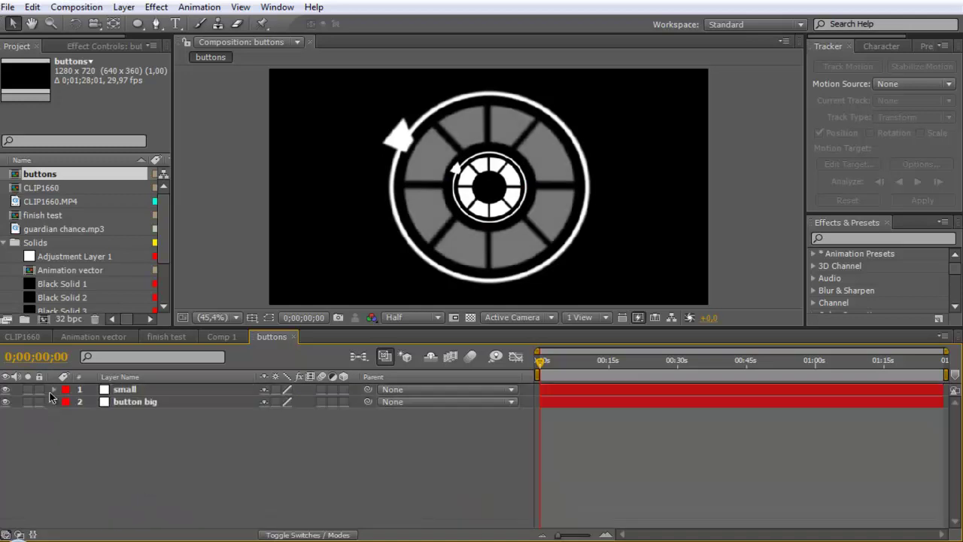
Set the opacity of Mask 3 on the small layer to 70%
left_click(53, 390)
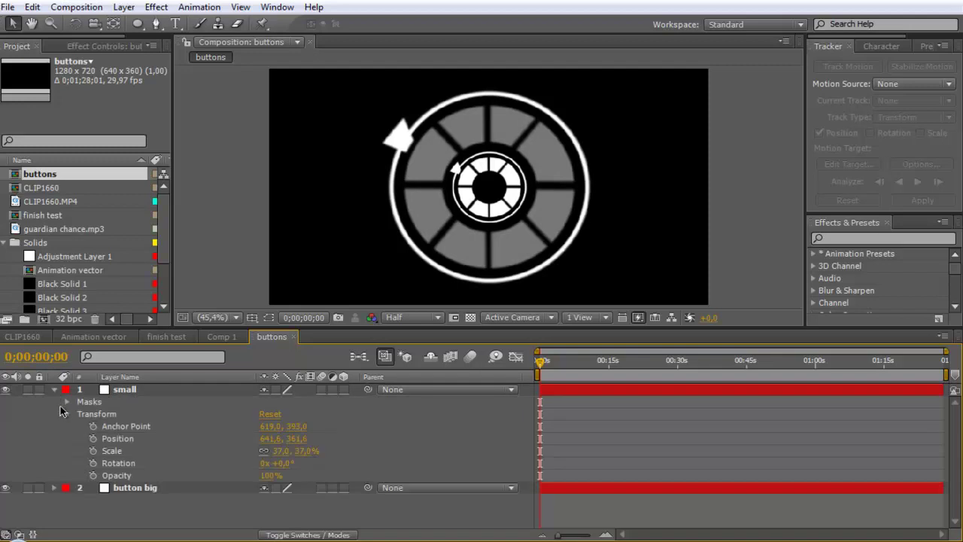
left_click(67, 403)
left_click(112, 445)
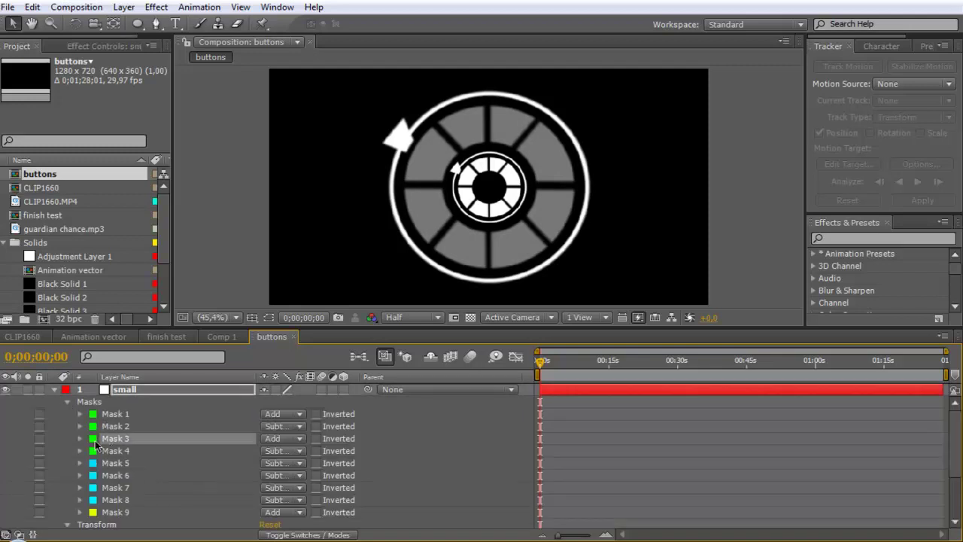
left_click(80, 438)
left_click_drag(285, 482, 56, 390)
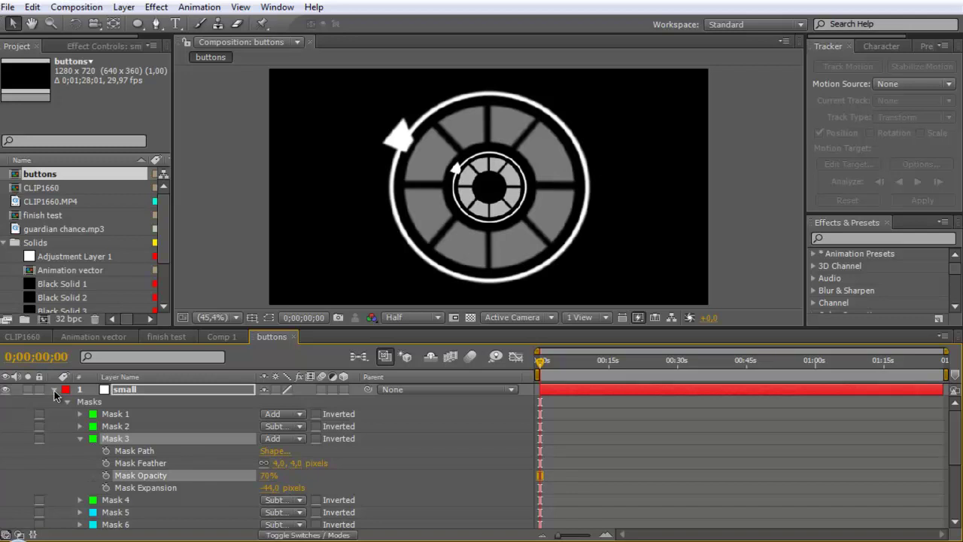
left_click(54, 389)
left_click(53, 429)
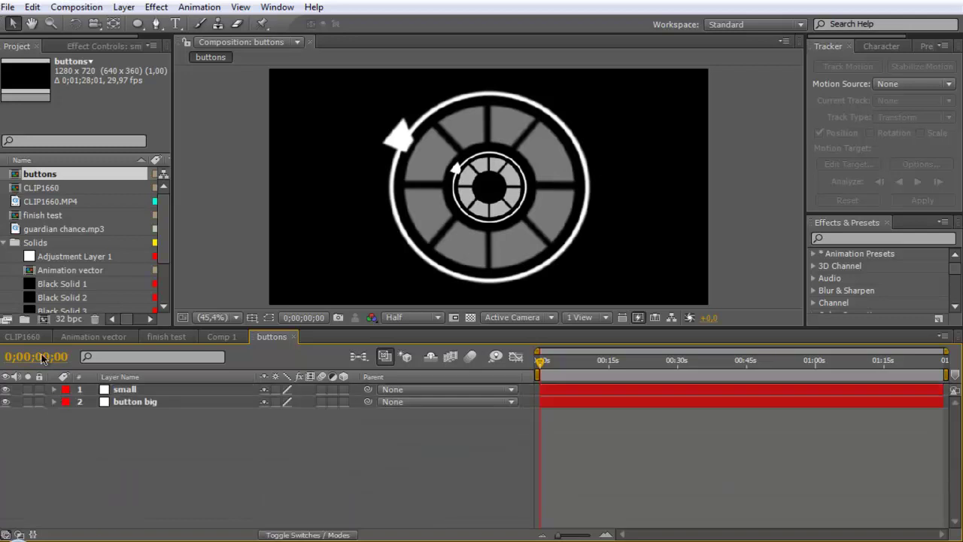
Create a new composition with the default settings and bring in the two ring layers, small and big, showing their Rotation properties
left_click(76, 7)
left_click(98, 21)
key("Return")
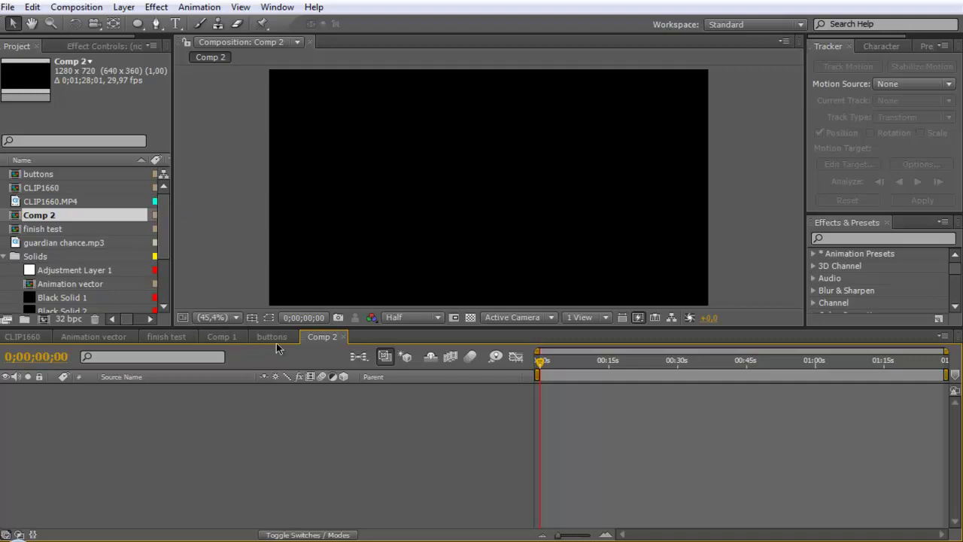
left_click_drag(63, 177, 129, 389)
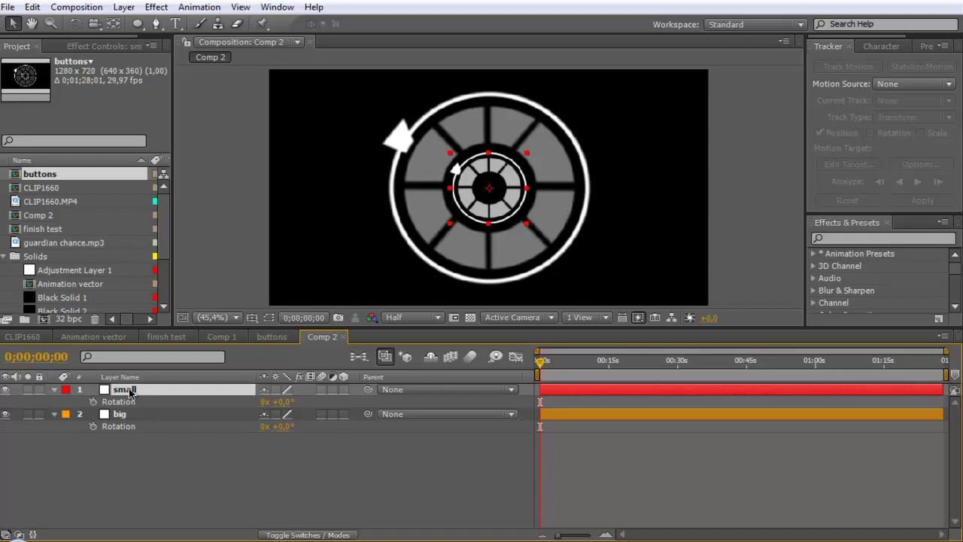
Link the small layer's Rotation to the big layer with the expression thisComp.layer("big").transform.rotation*(-0,25)
left_click(91, 402, "alt")
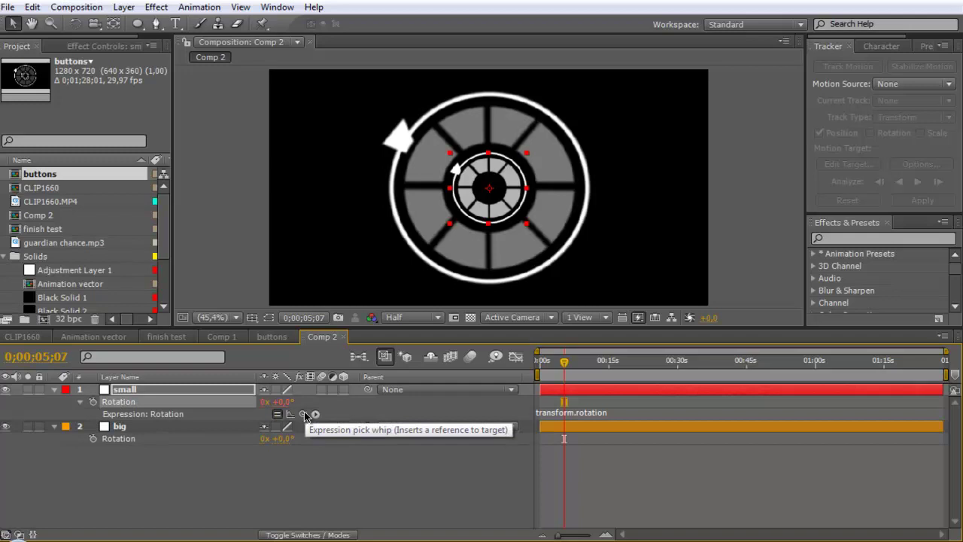
left_click_drag(304, 415, 130, 437)
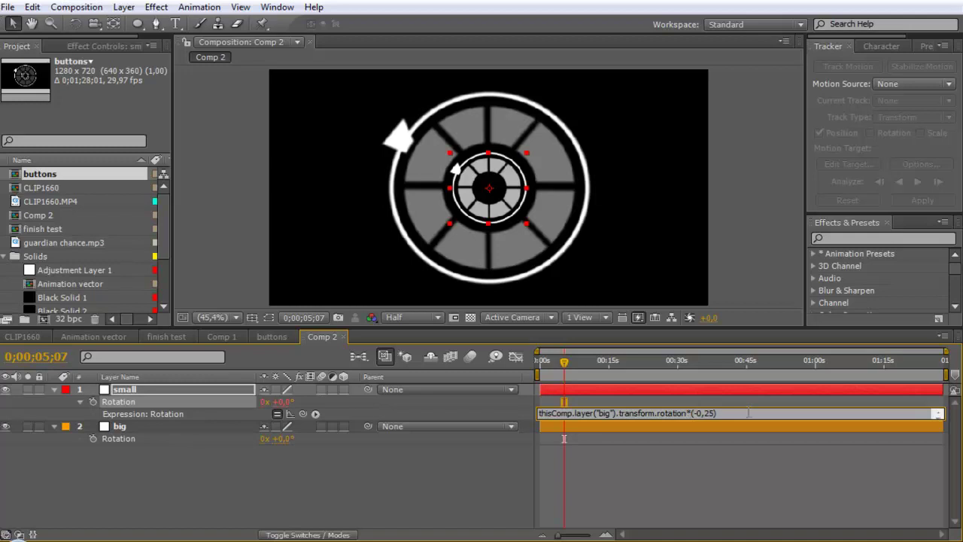
left_click(680, 466)
Test the rotation link by turning the big layer, and change the expression's multiplier to (-0.25)
left_click_drag(564, 363, 580, 362)
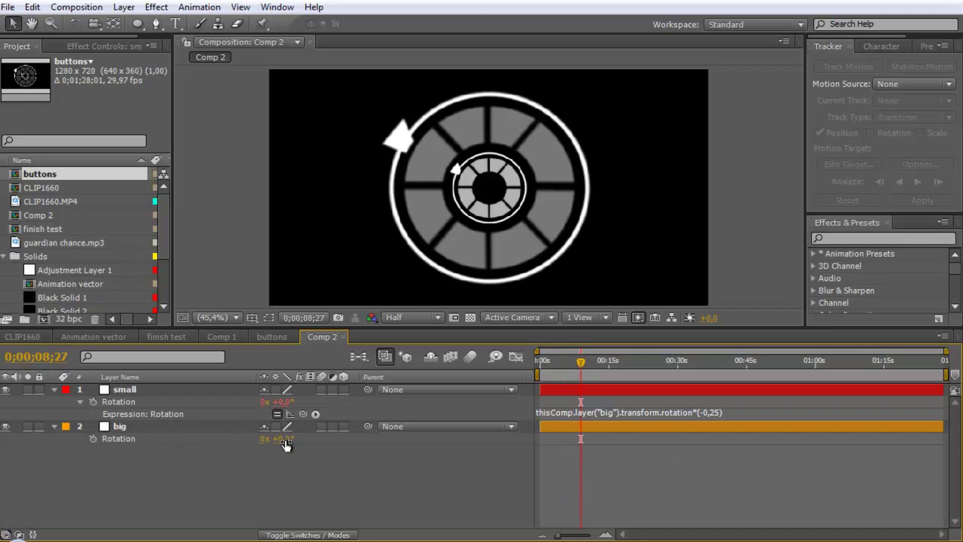
left_click_drag(282, 443, 302, 439)
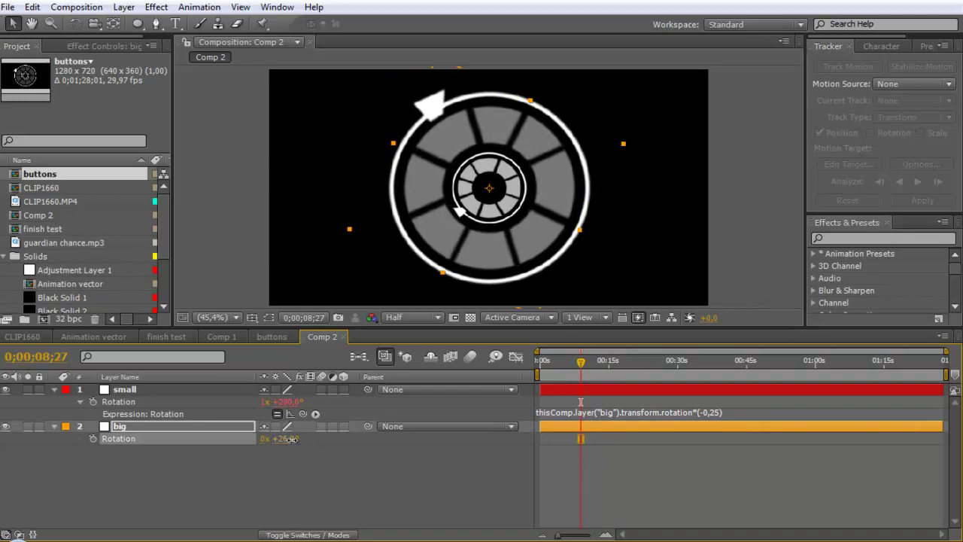
left_click(703, 419)
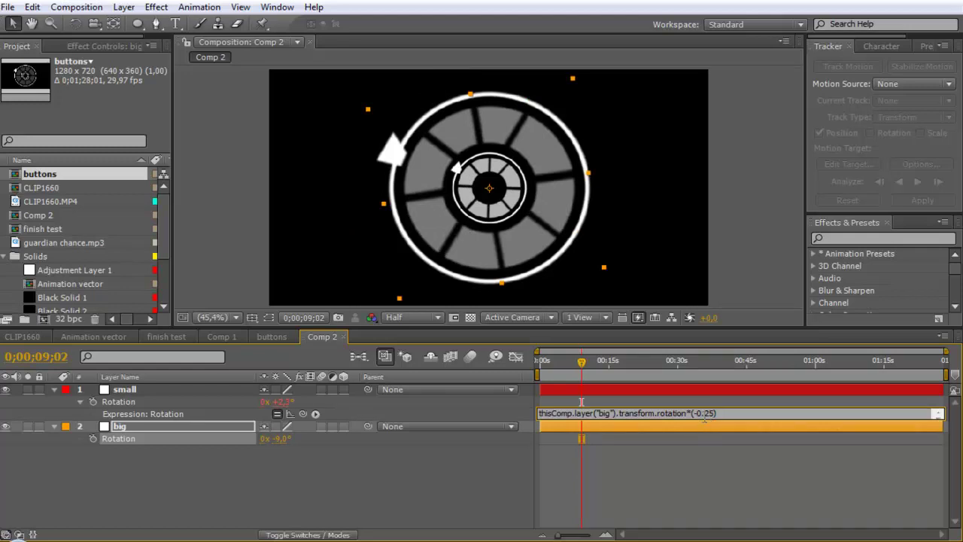
left_click(703, 458)
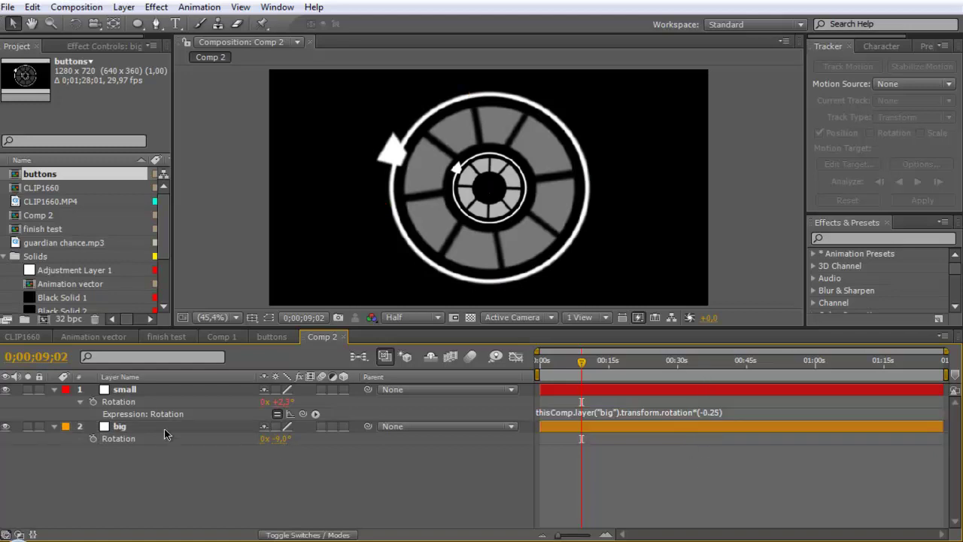
Check the counter-rotation of the small ring by turning the big layer to 61° and back to -60°
left_click_drag(283, 446, 337, 447)
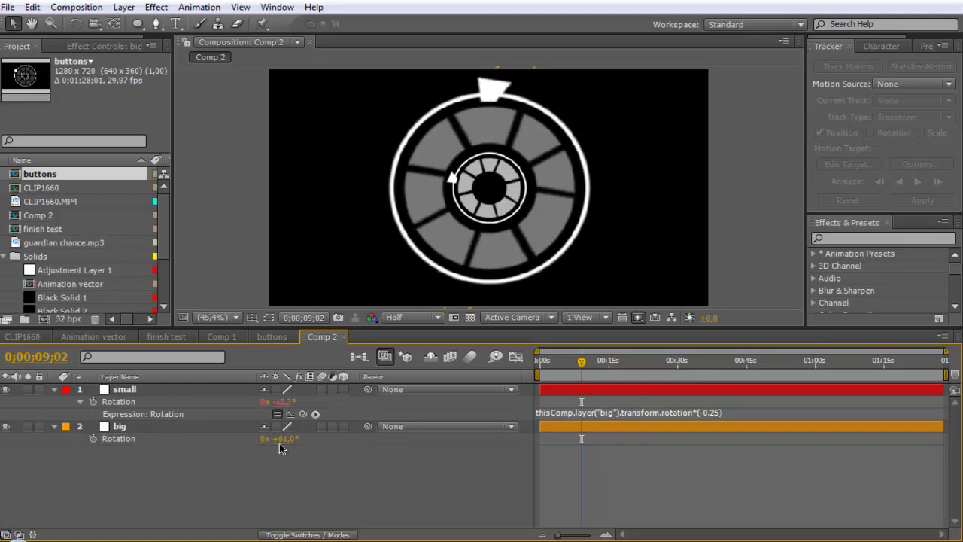
left_click_drag(279, 437, 185, 428)
left_click(185, 428)
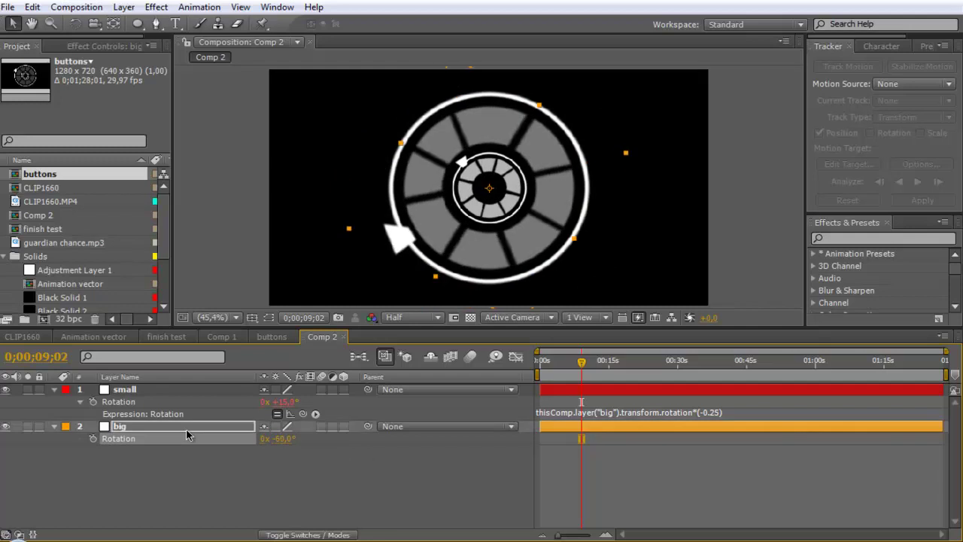
Move the small and big ring layers together into the right half of the composition
key("ctrl+grave")
left_click(156, 394)
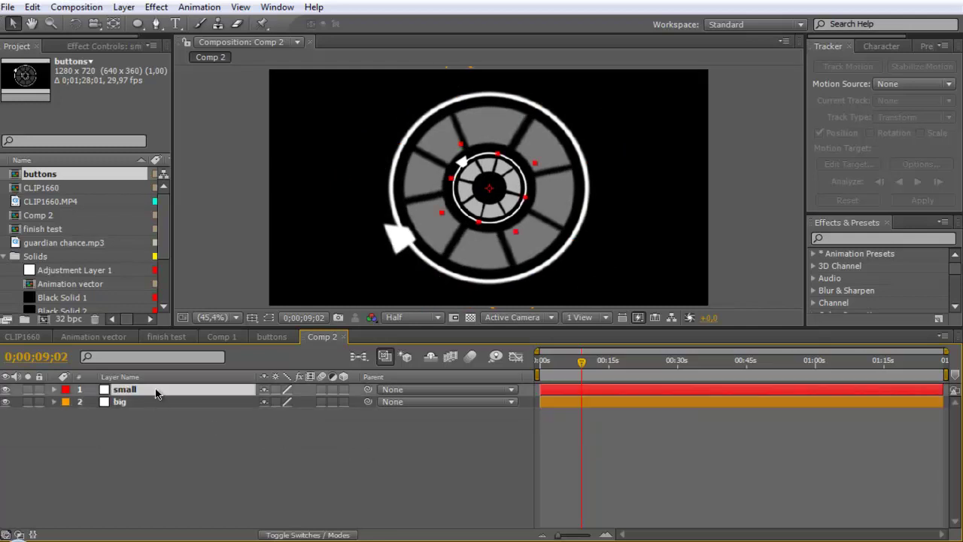
left_click(149, 400, "shift")
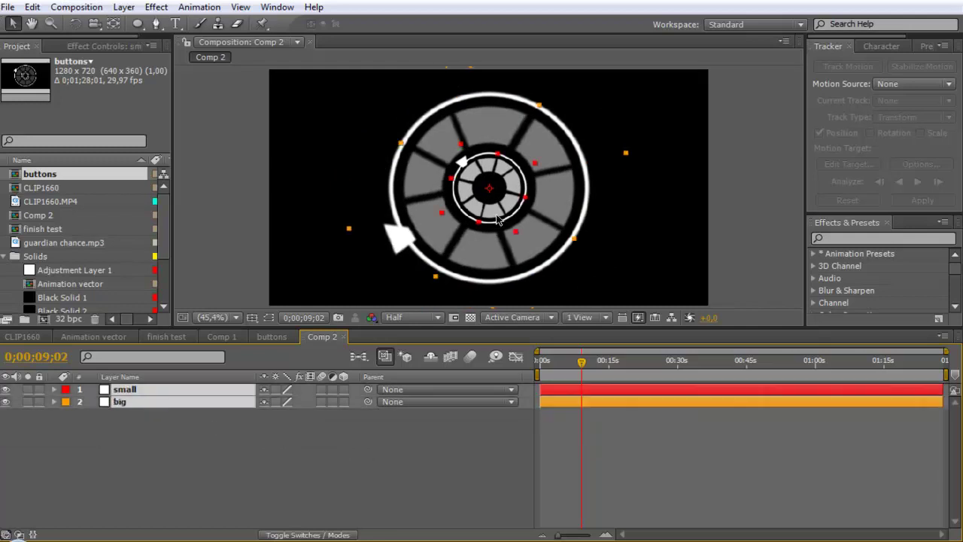
left_click_drag(481, 238, 589, 238)
left_click(354, 480)
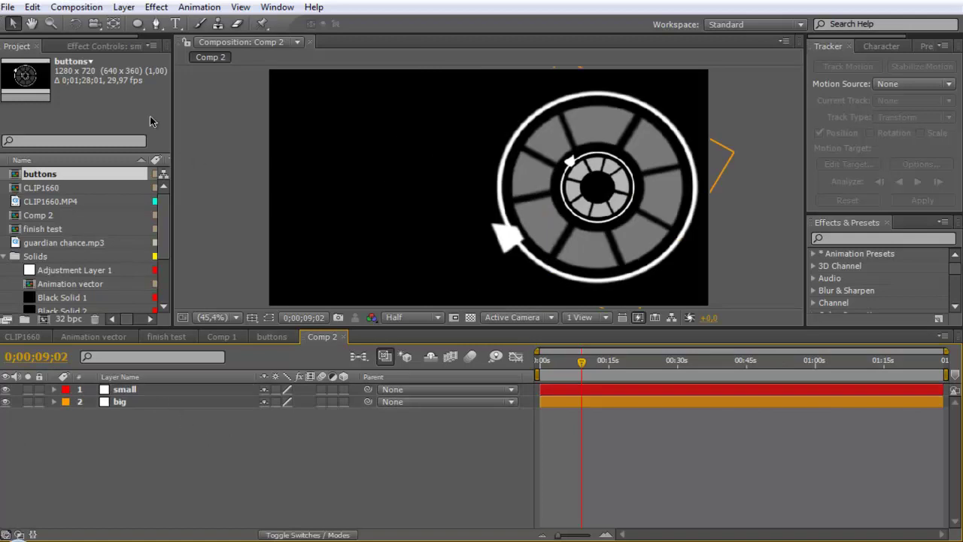
Create an empty text layer and apply the Numbers effect to it
left_click(123, 7)
mouse_move(133, 24)
left_click(402, 25)
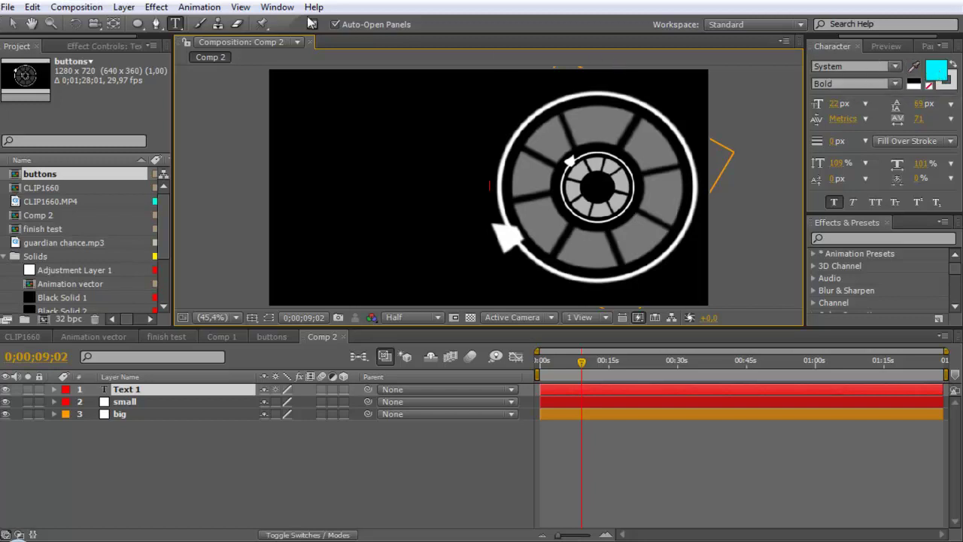
left_click(157, 7)
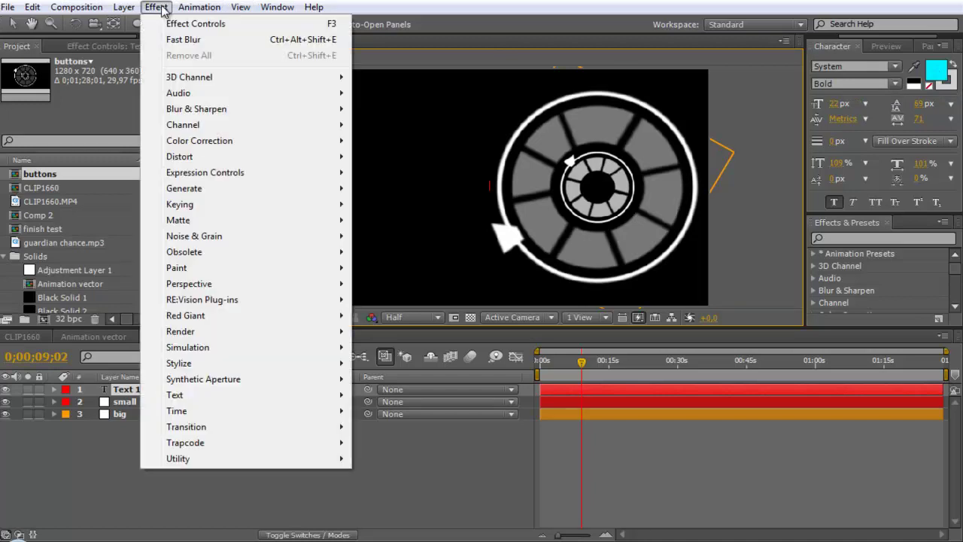
mouse_move(331, 395)
left_click(378, 397)
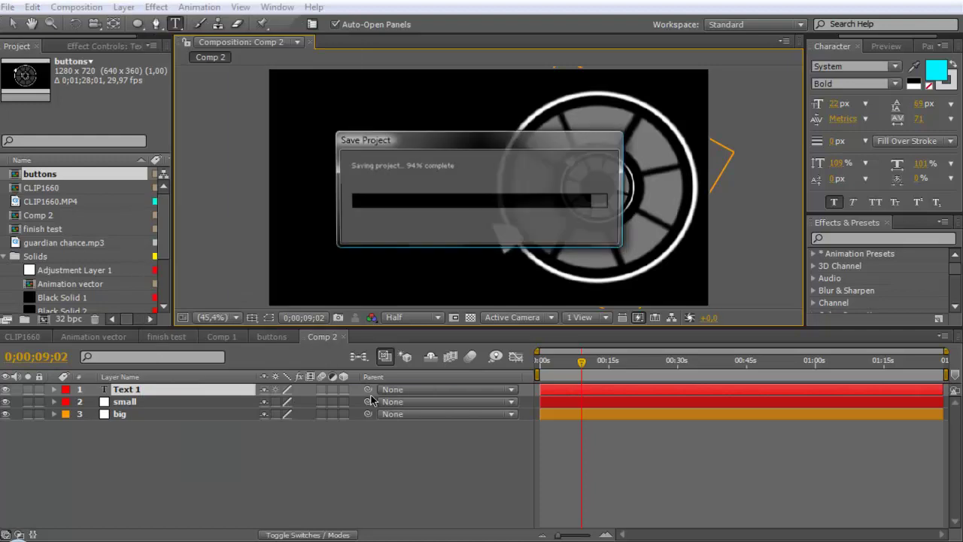
left_click(520, 336)
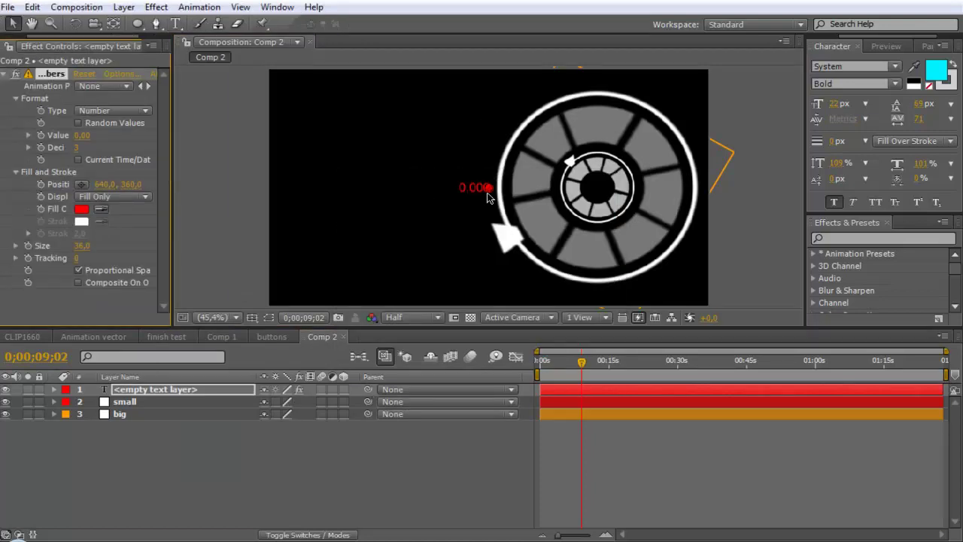
Place the number at about 369,2, 146,4, in the composition's upper-left area, and set its fill colour to light blue
left_click_drag(490, 190, 398, 122)
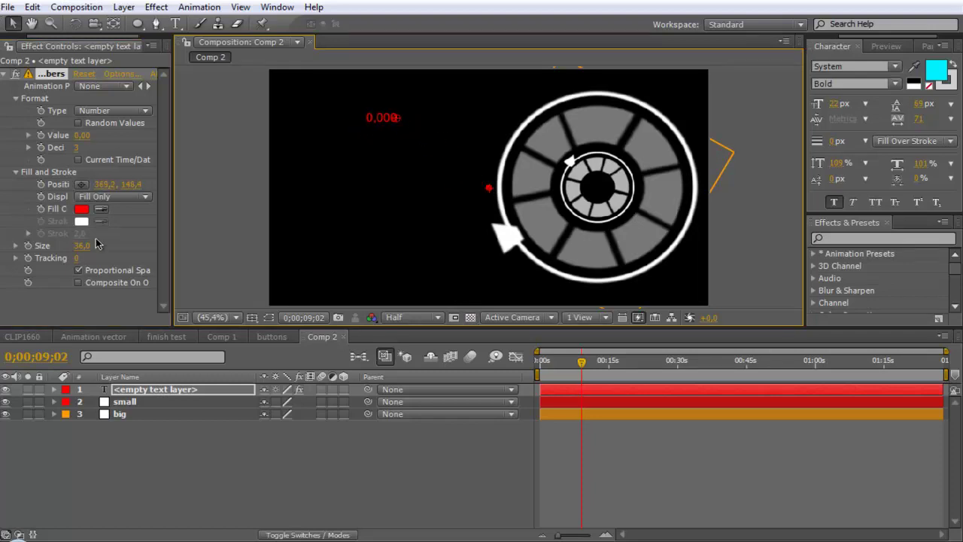
left_click(81, 208)
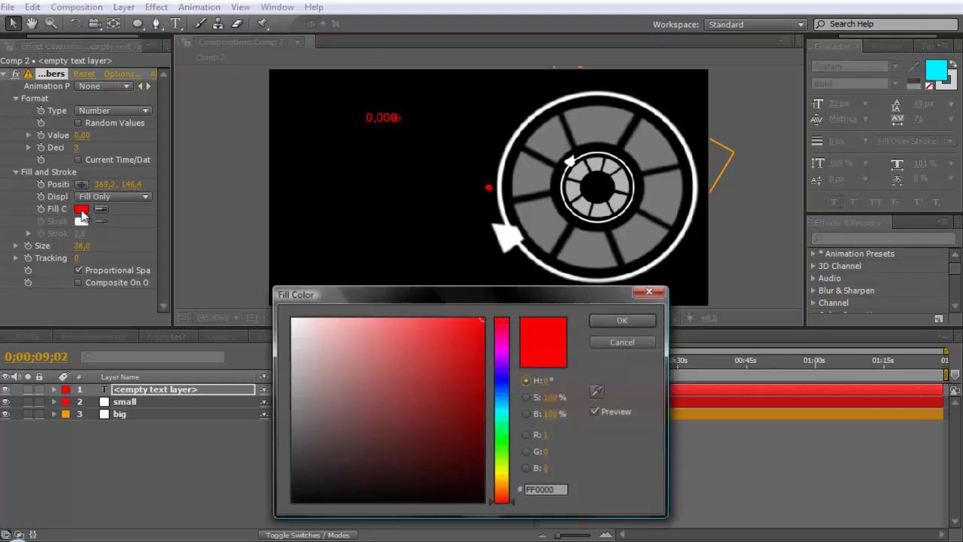
left_click(507, 406)
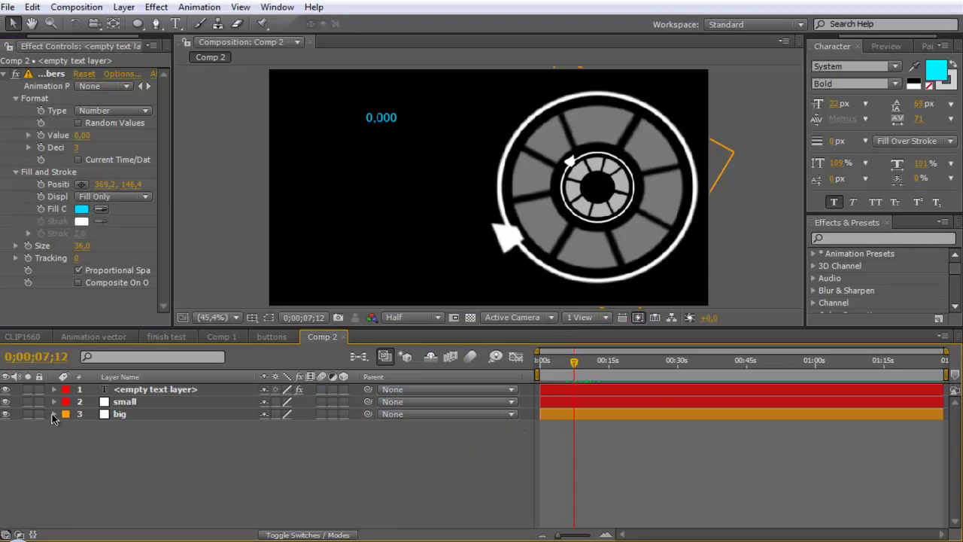
Link the Numbers effect's Value to the big layer's Rotation with the expression thisComp.layer("big").transform.rotation
left_click(54, 413)
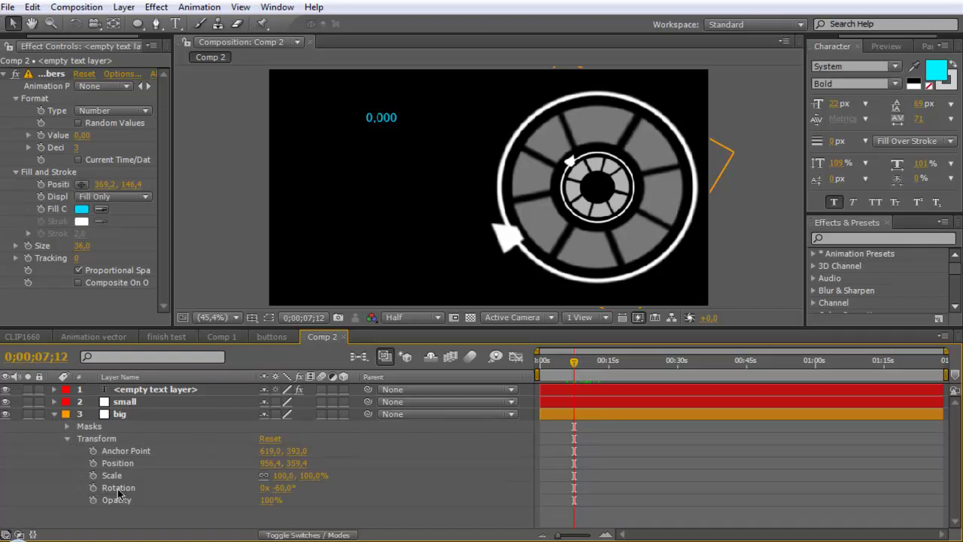
left_click(41, 136, "alt")
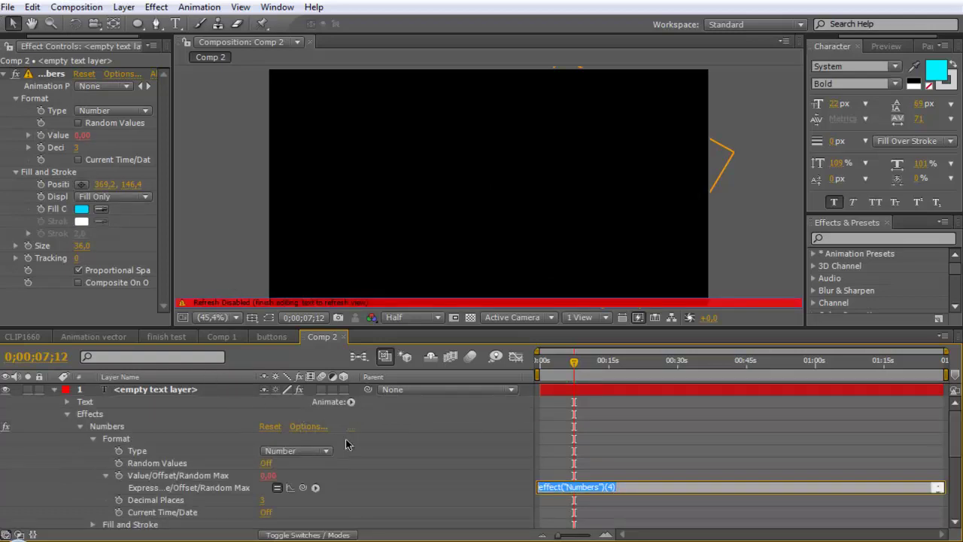
left_click_drag(305, 487, 117, 515)
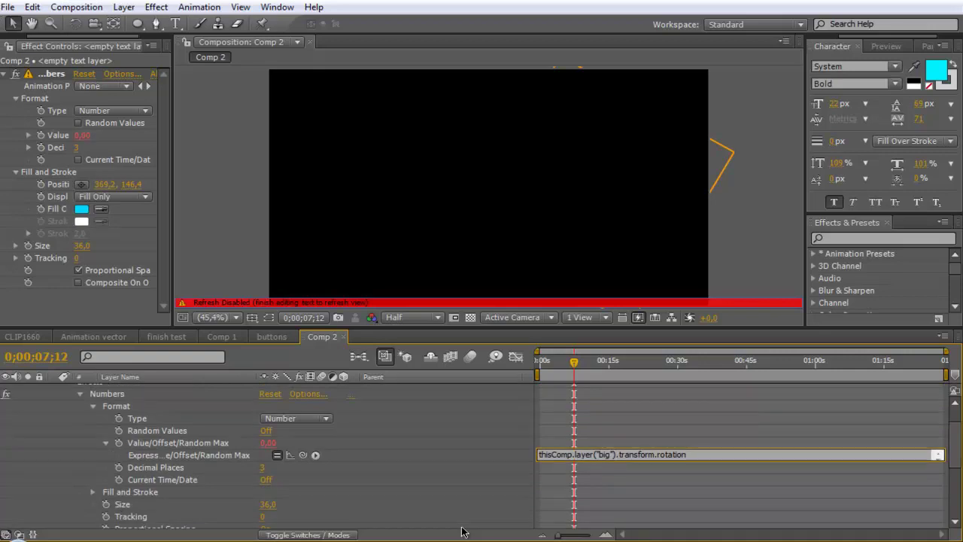
left_click(701, 417)
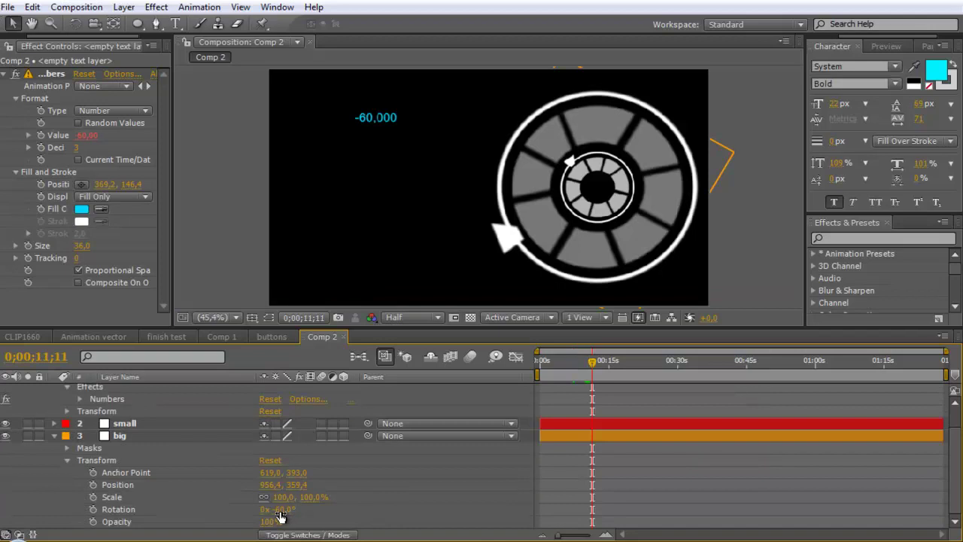
Test the number read-out by turning the big layer to -34° and to -69°
left_click_drag(281, 516, 452, 223)
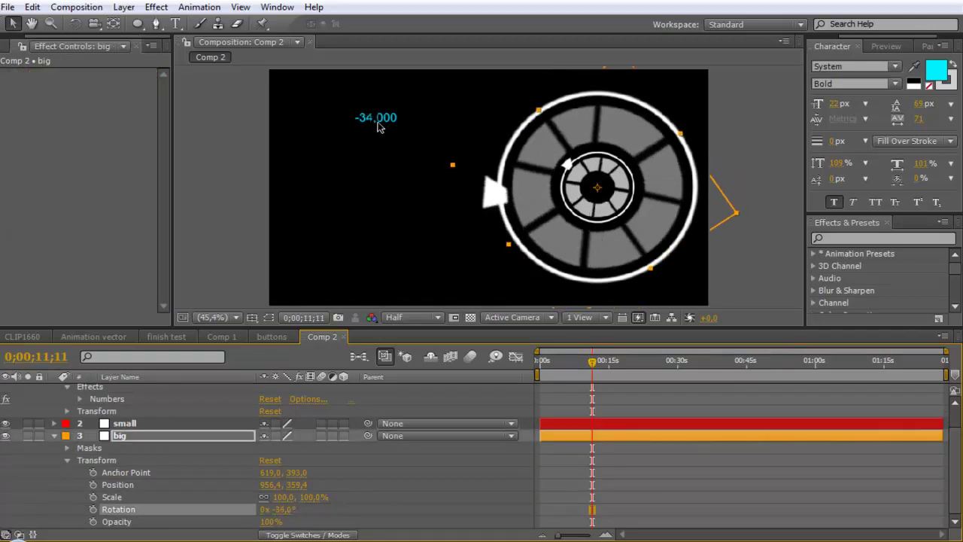
left_click_drag(304, 511, 132, 456)
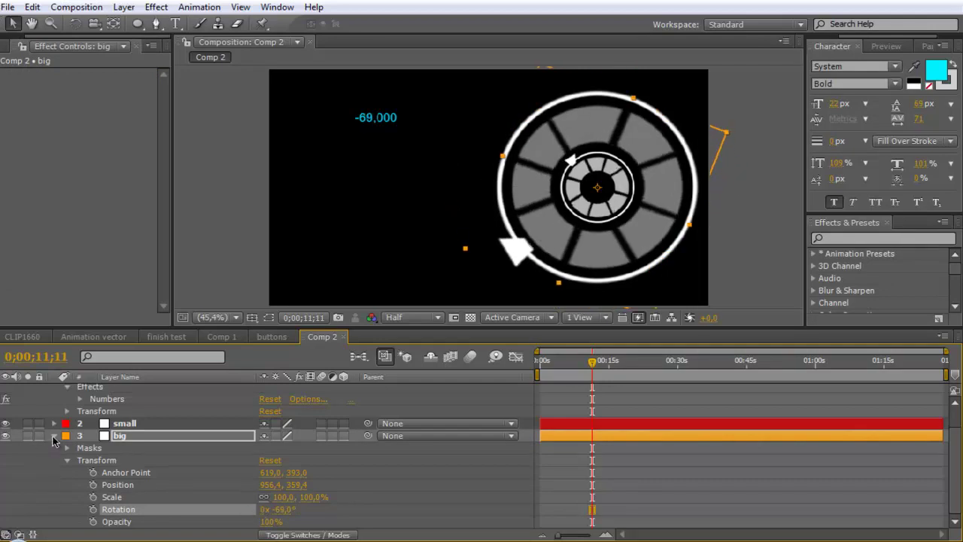
Duplicate the text layer that carries the Numbers effect
left_click_drag(236, 328, 230, 287)
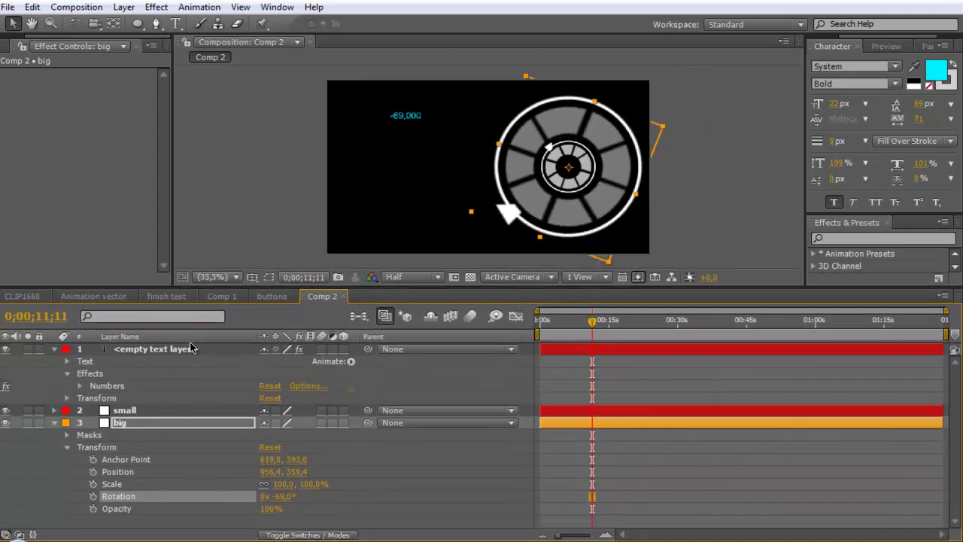
left_click(184, 351)
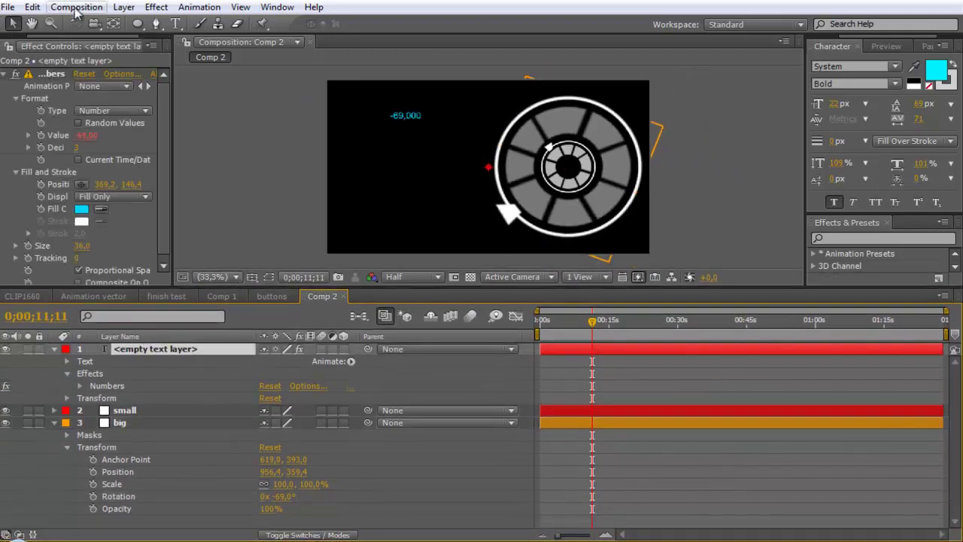
left_click(32, 7)
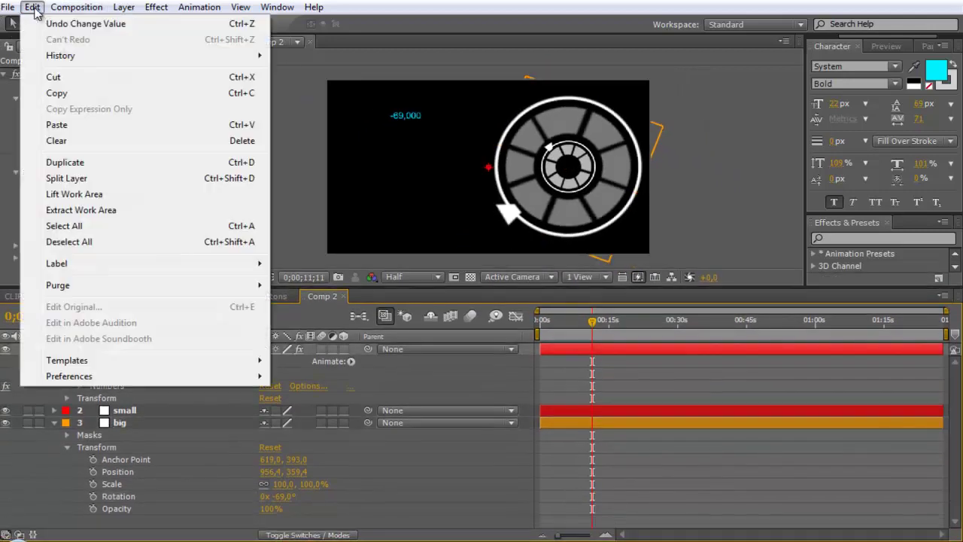
left_click(45, 92)
left_click(32, 6)
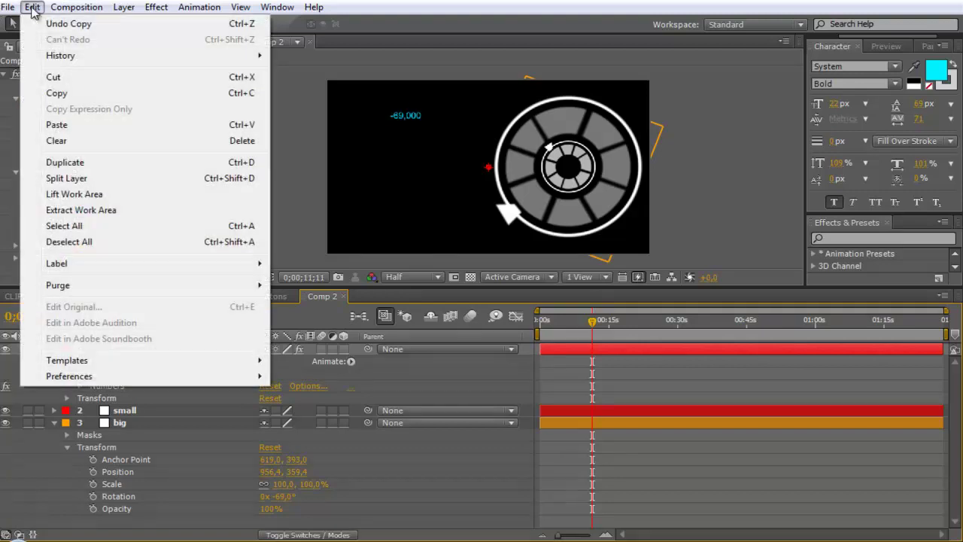
left_click(55, 161)
Link the duplicate's Numbers Value to the small layer's Rotation and place it just below the first number, at about 365, 186,7
left_click(55, 436)
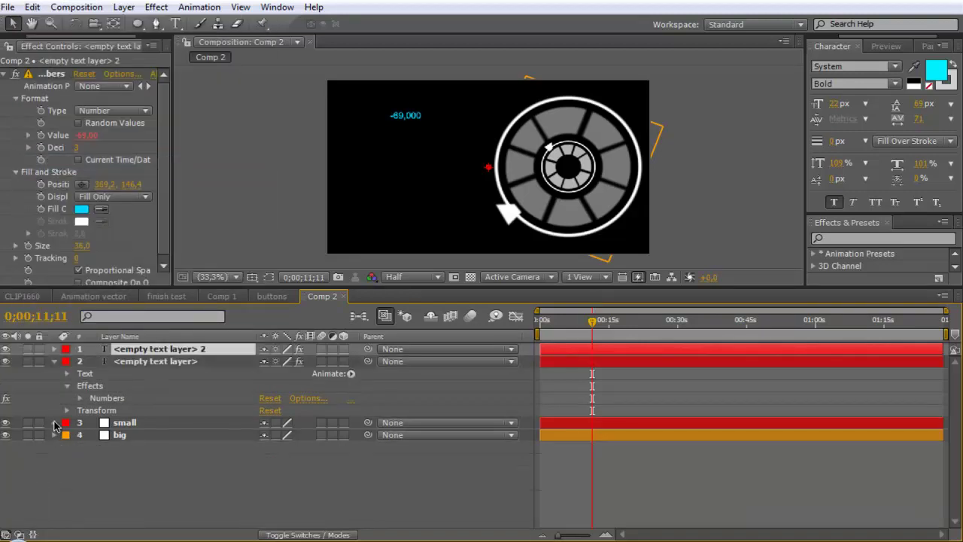
left_click(54, 426)
left_click(126, 423)
key("u")
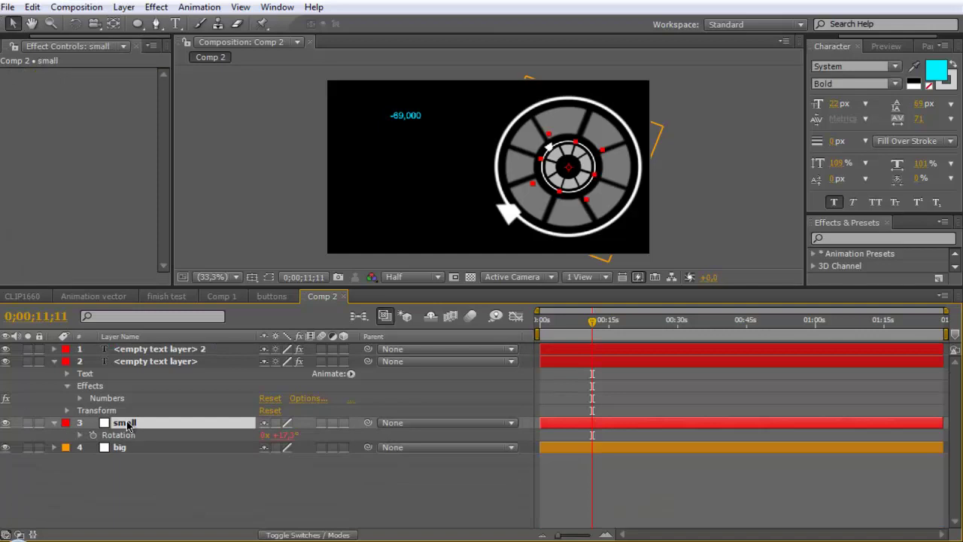
left_click(158, 350)
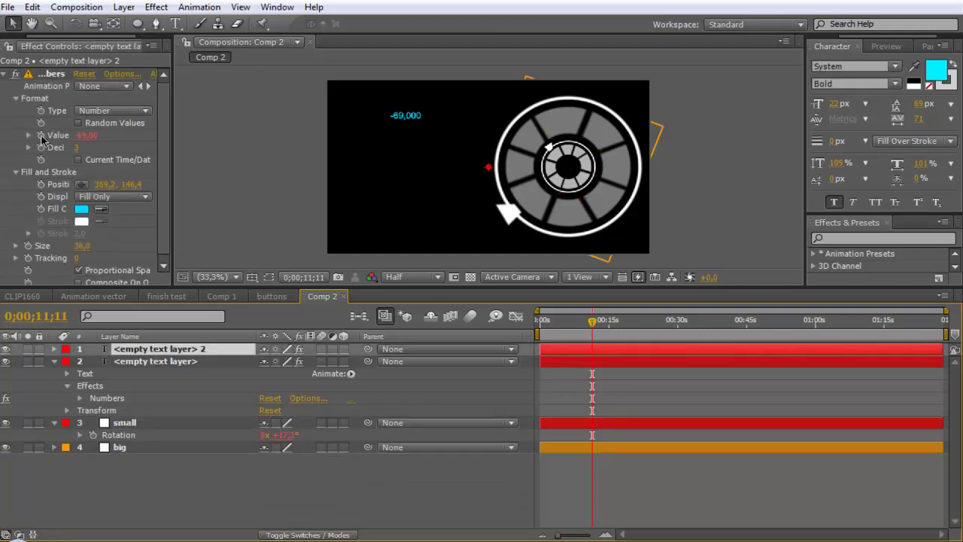
left_click(41, 136, "alt")
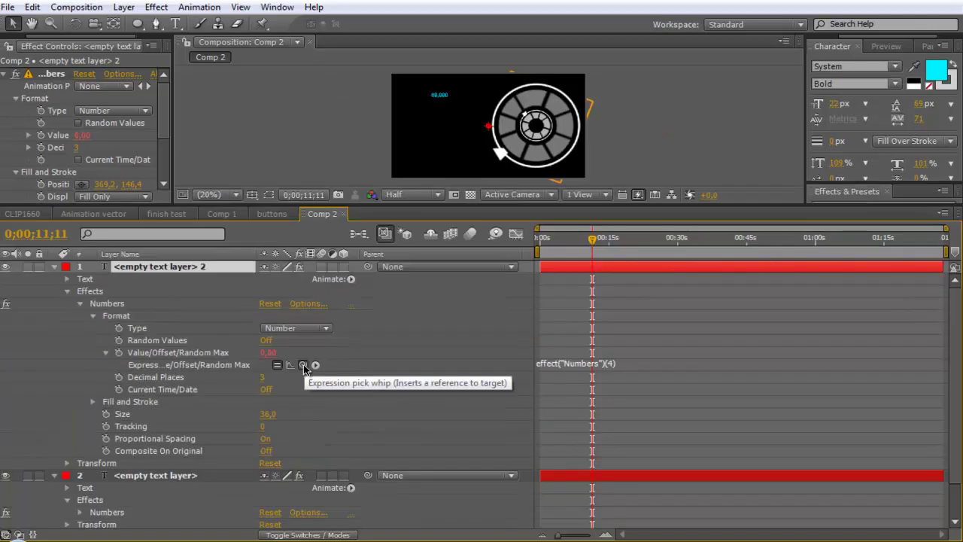
left_click_drag(303, 365, 113, 519)
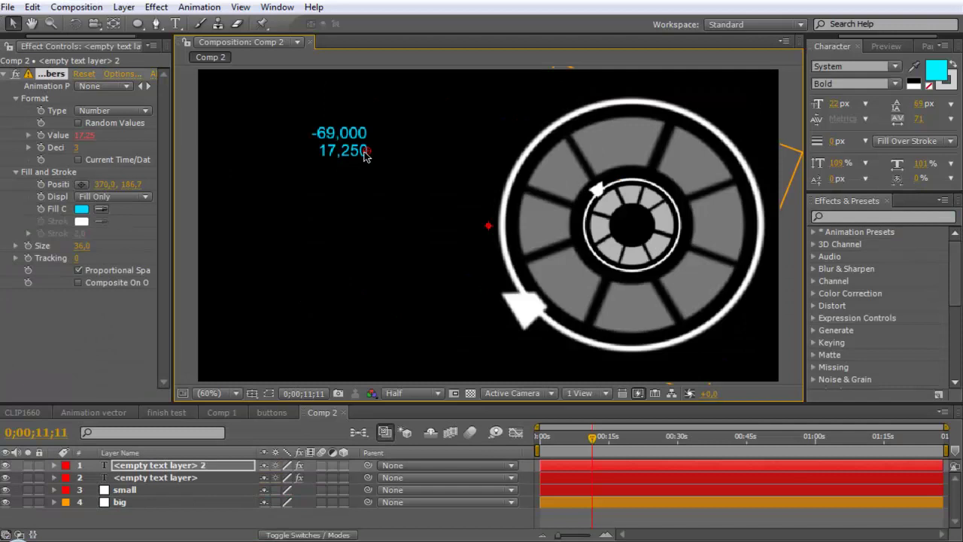
left_click_drag(364, 155, 362, 154)
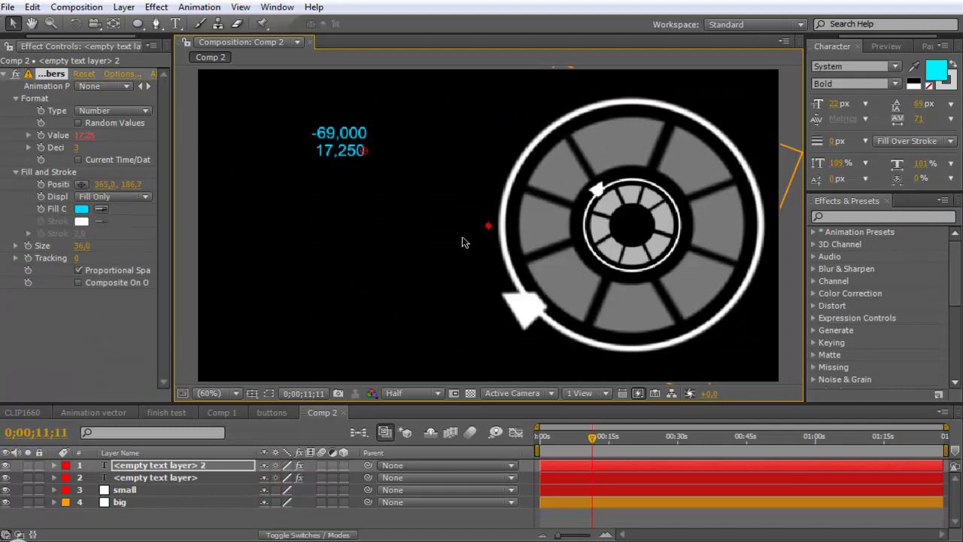
Turn the big layer to -23° and apply a Glow effect with threshold 90,2%, radius 55 and intensity 1,2
left_click(121, 502)
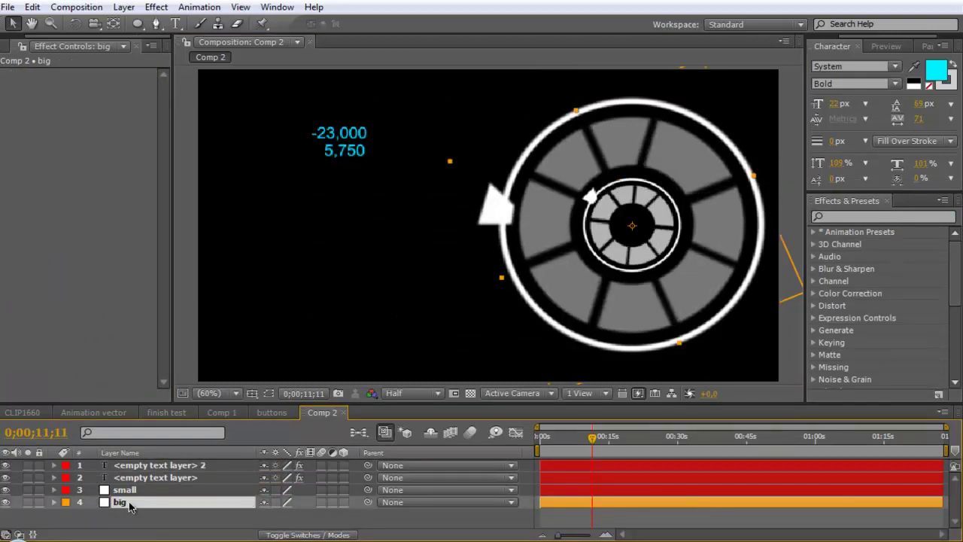
left_click(157, 8)
mouse_move(221, 367)
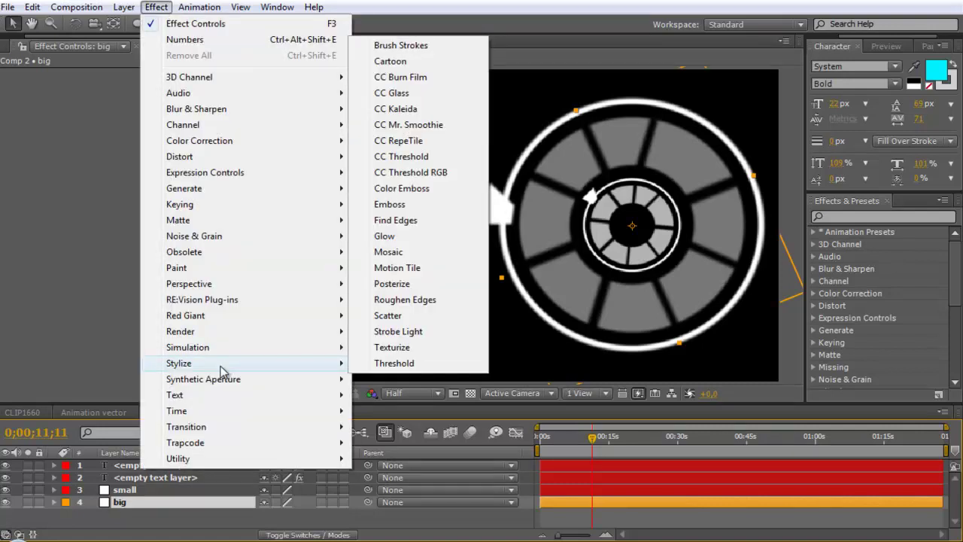
left_click(385, 238)
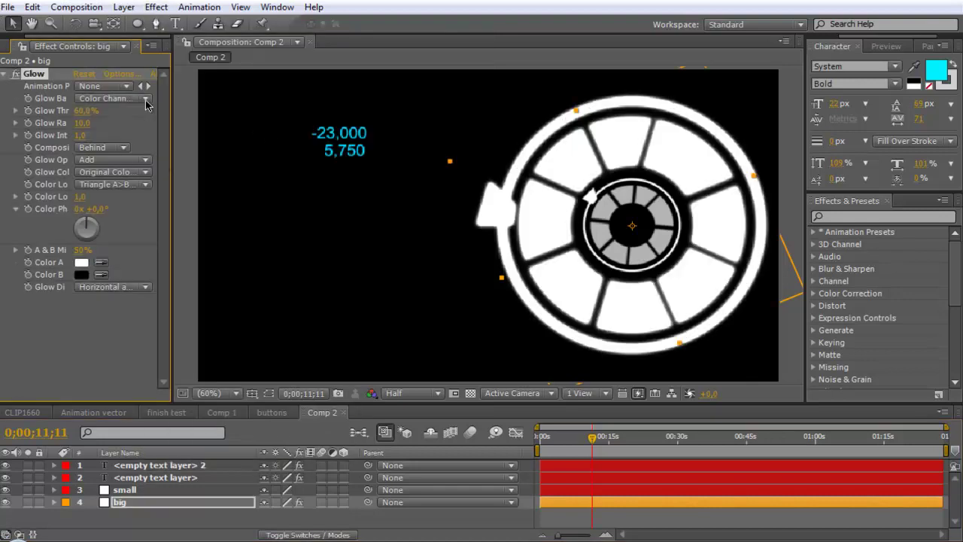
left_click_drag(75, 110, 90, 135)
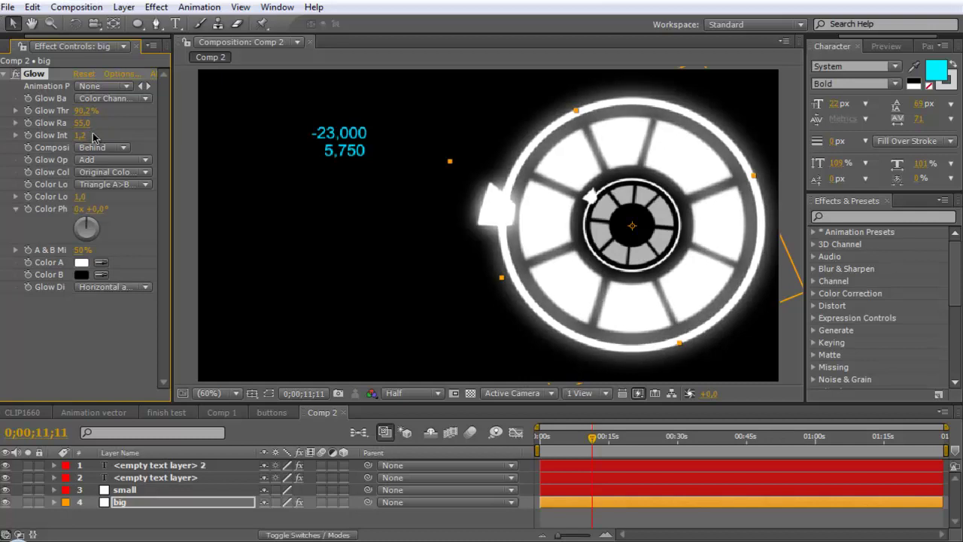
Add a Tint effect to the big layer and map white to a bright blue
left_click(156, 8)
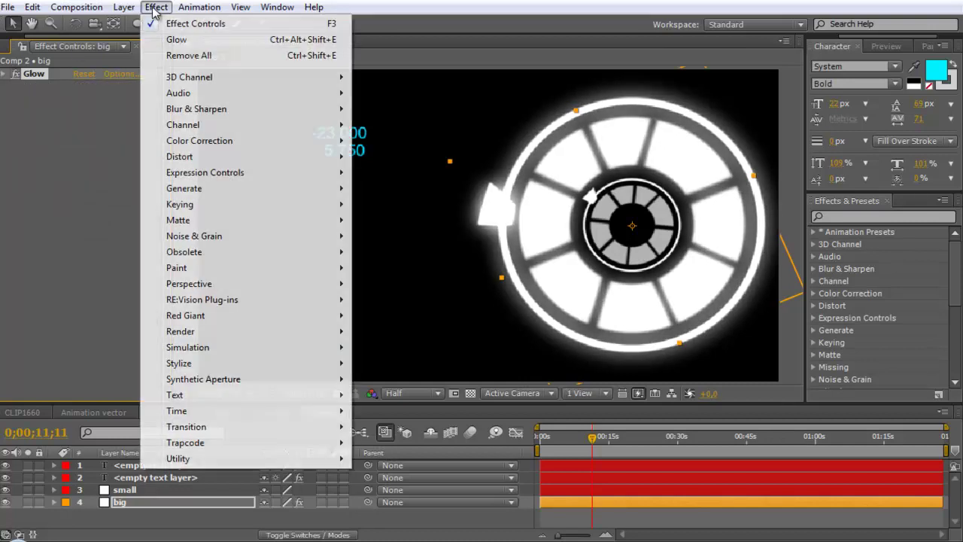
mouse_move(190, 143)
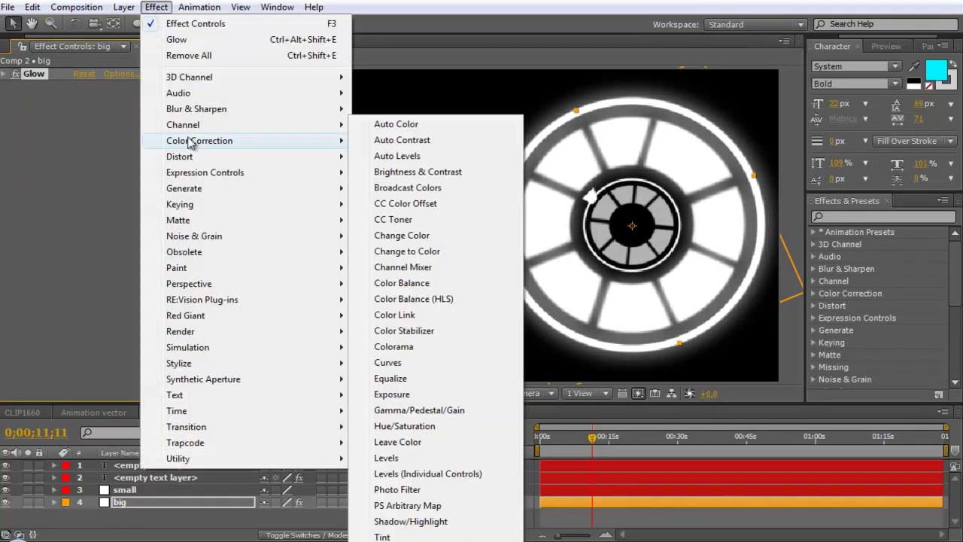
left_click(380, 536)
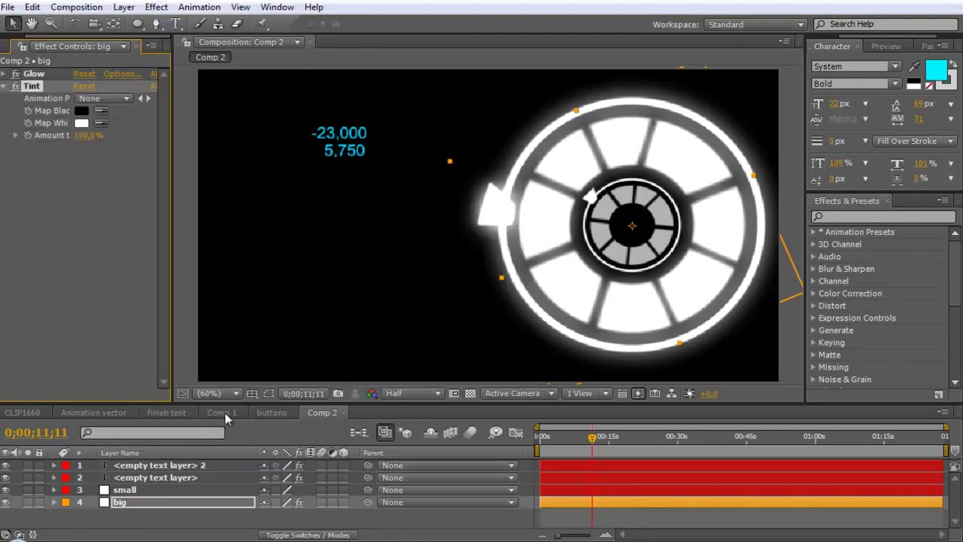
left_click(82, 123)
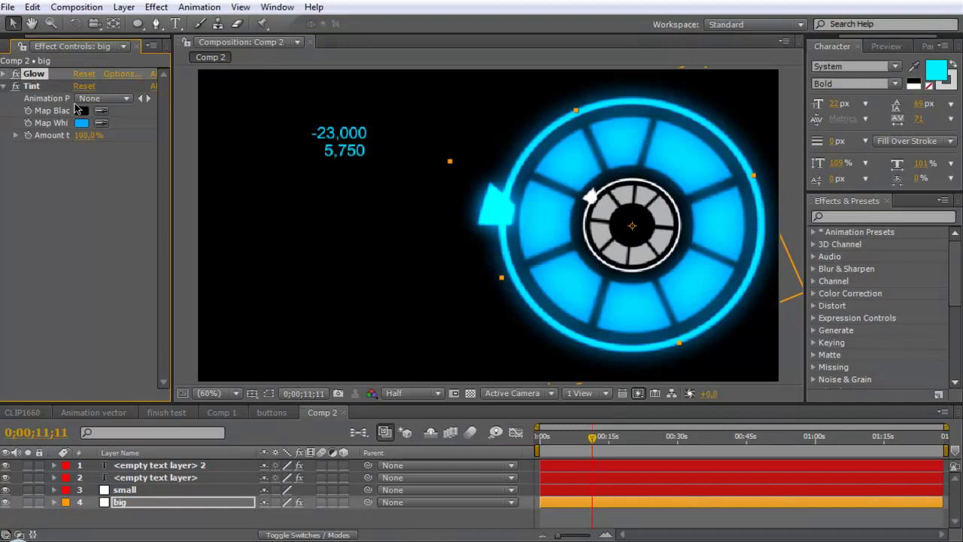
Copy the Glow and Tint effects from the big layer onto the small layer
left_click(35, 88)
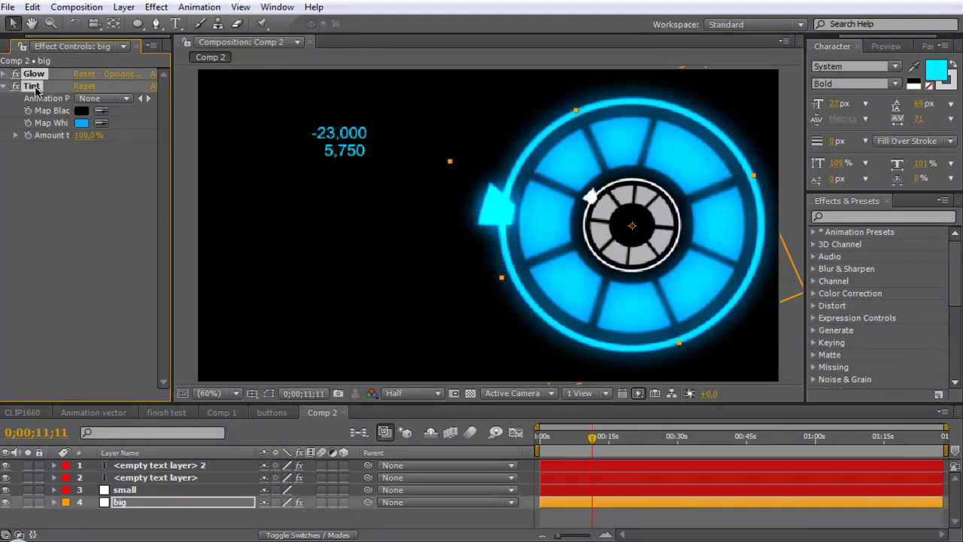
left_click(33, 7)
left_click(65, 93)
left_click(127, 491)
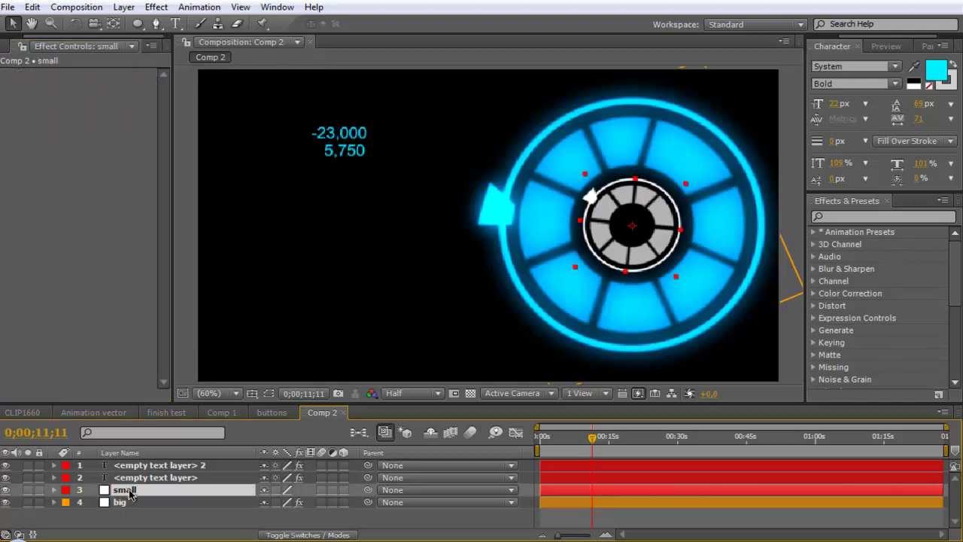
left_click(32, 6)
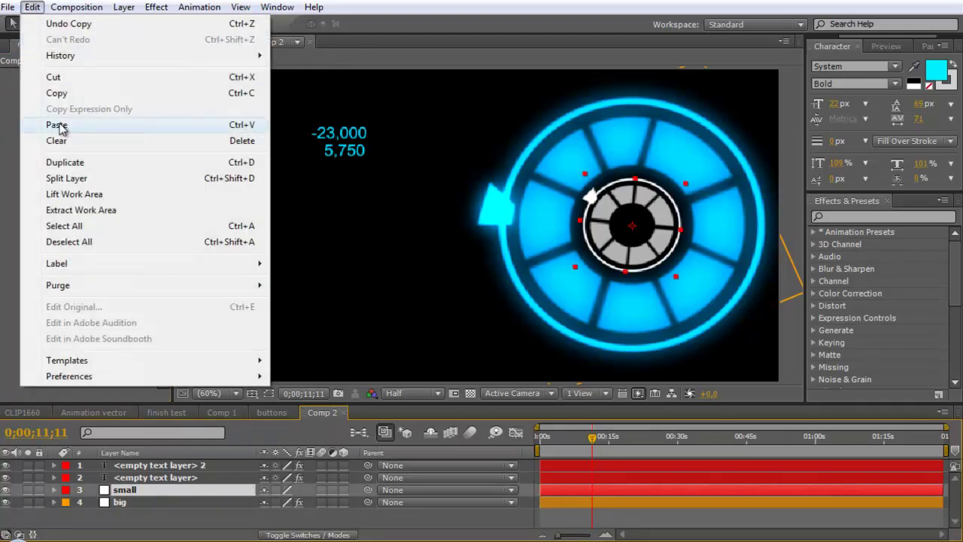
left_click(59, 126)
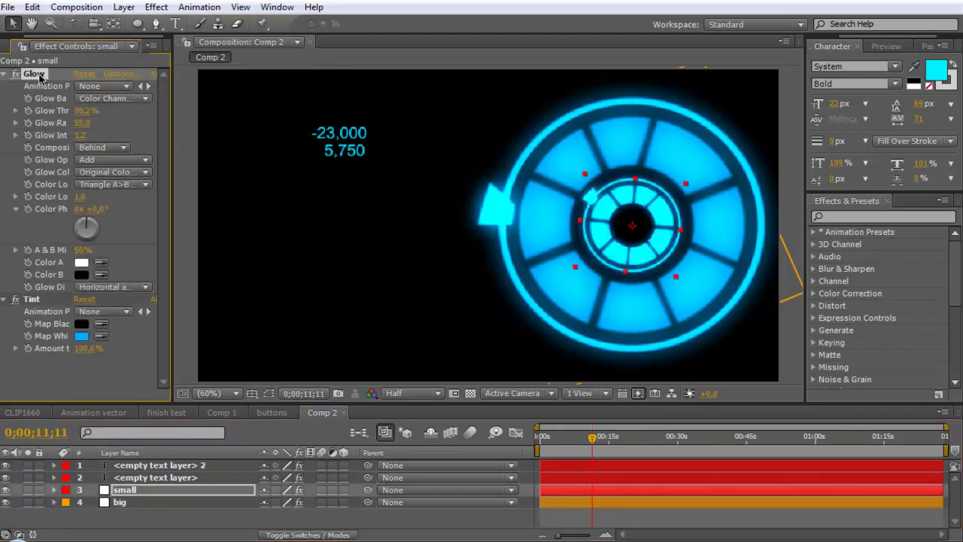
Copy the small layer's Glow effect onto both text layers and set the lower number's fill color to white
left_click(32, 7)
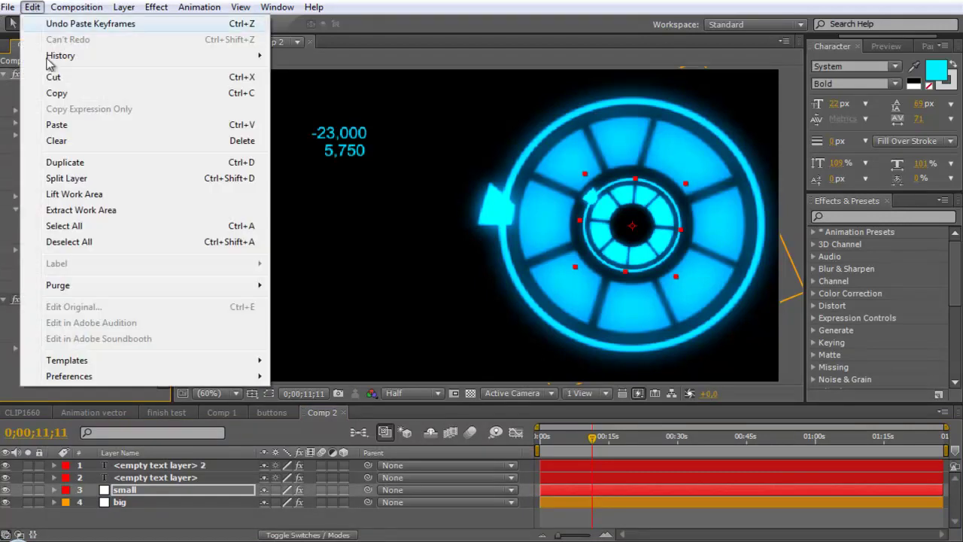
left_click(57, 98)
left_click(164, 476)
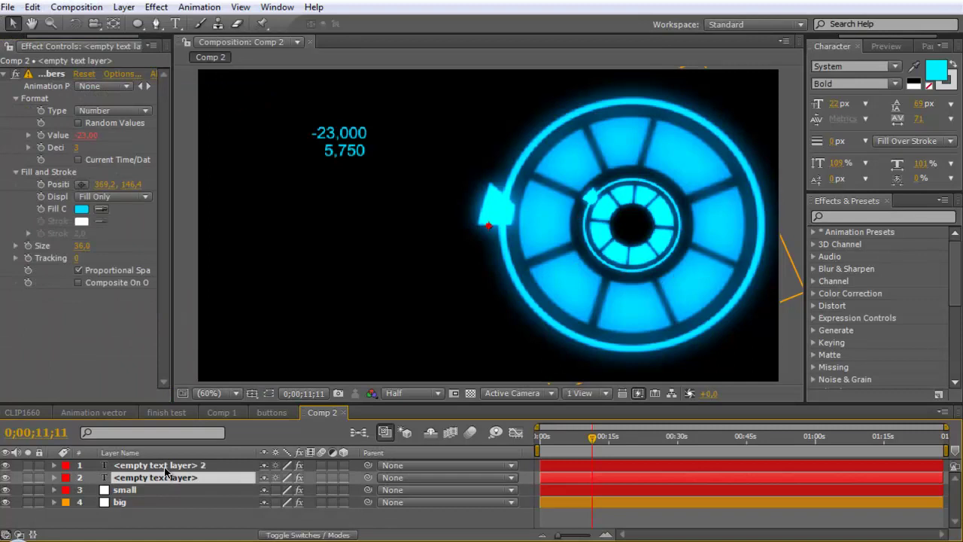
left_click(168, 465, "ctrl")
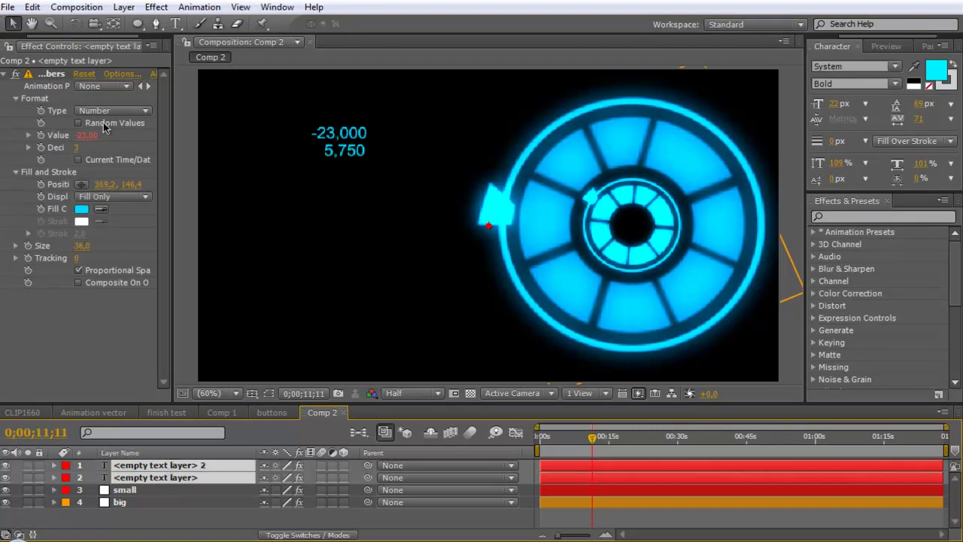
left_click(34, 7)
left_click(57, 124)
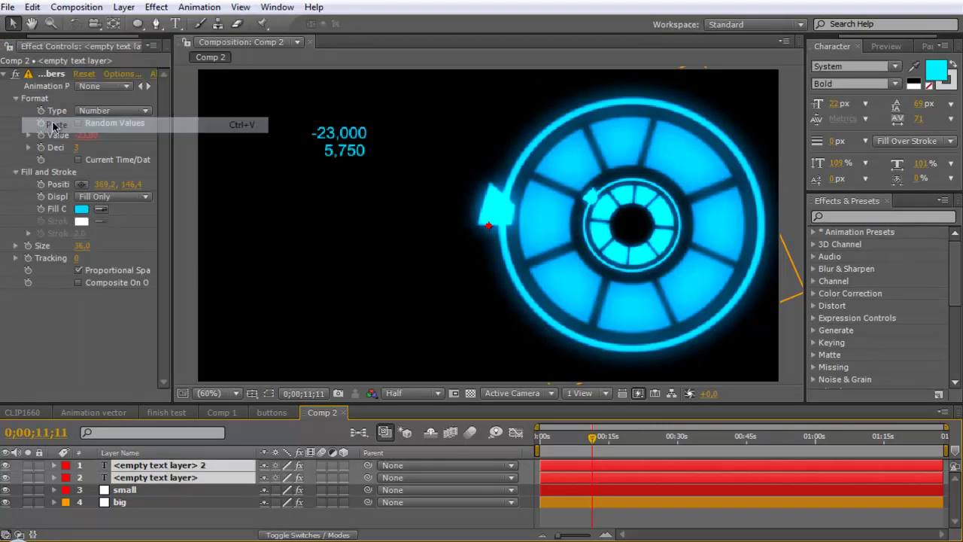
left_click(81, 208)
left_click(622, 321)
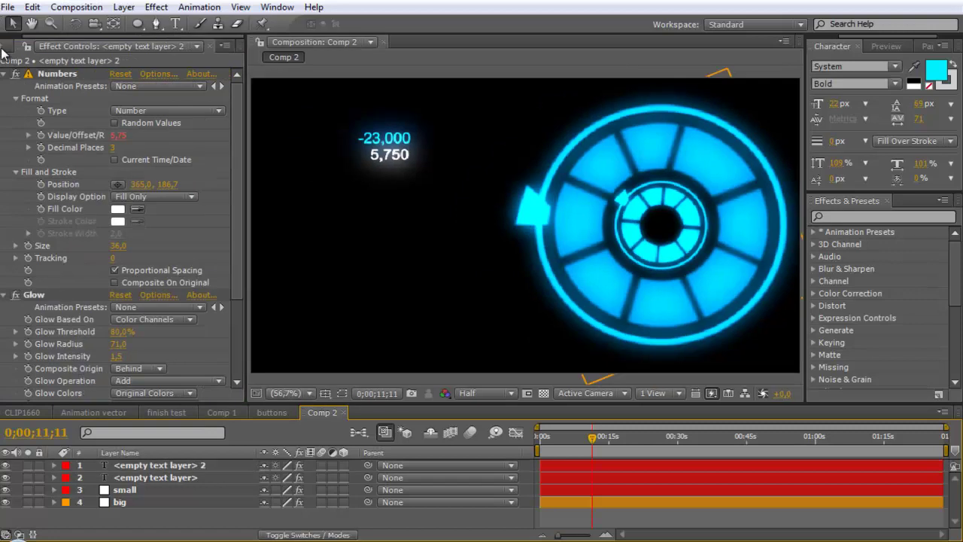
Add the CLIP1660.MP4 footage to Comp 2 as the top layer and scale it down to sit below the numbers
key("ctrl+0")
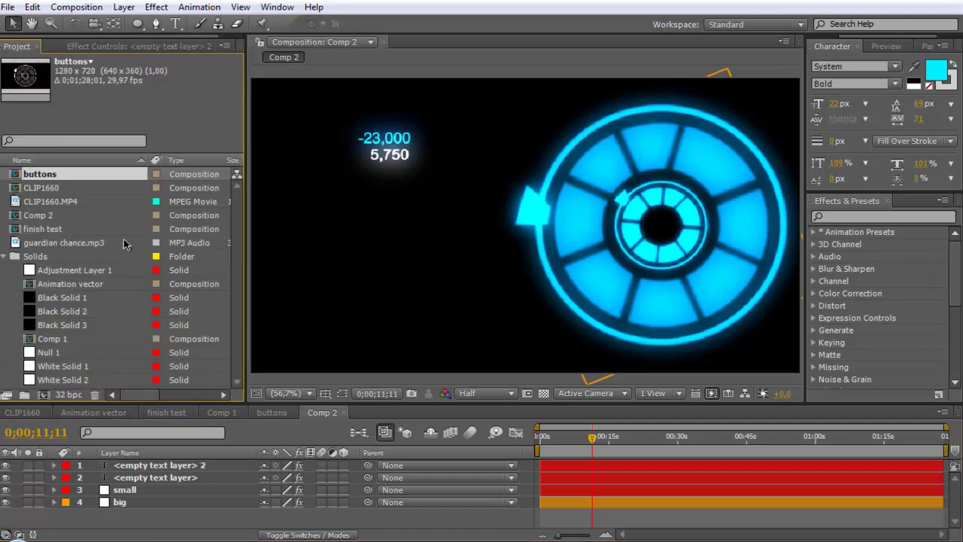
left_click(35, 203)
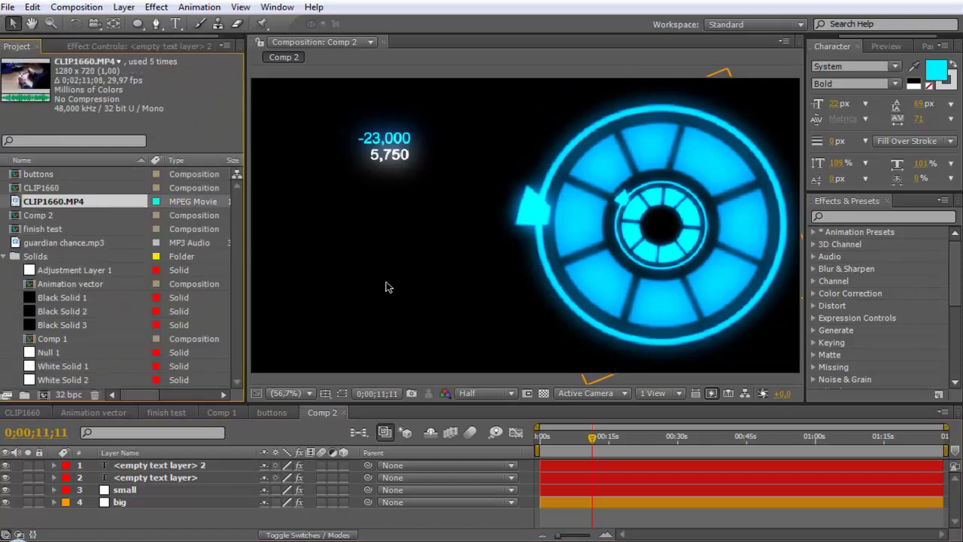
key("ctrl+v")
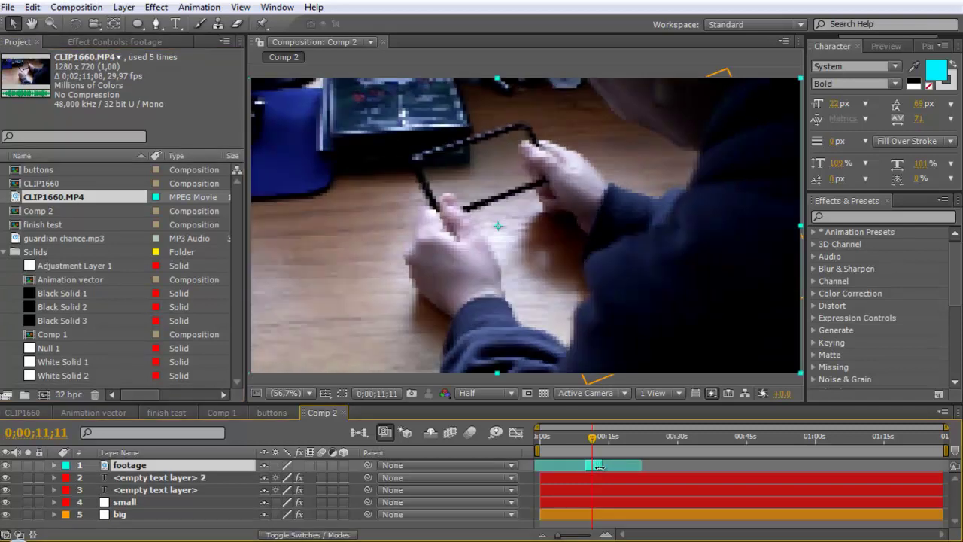
key("s")
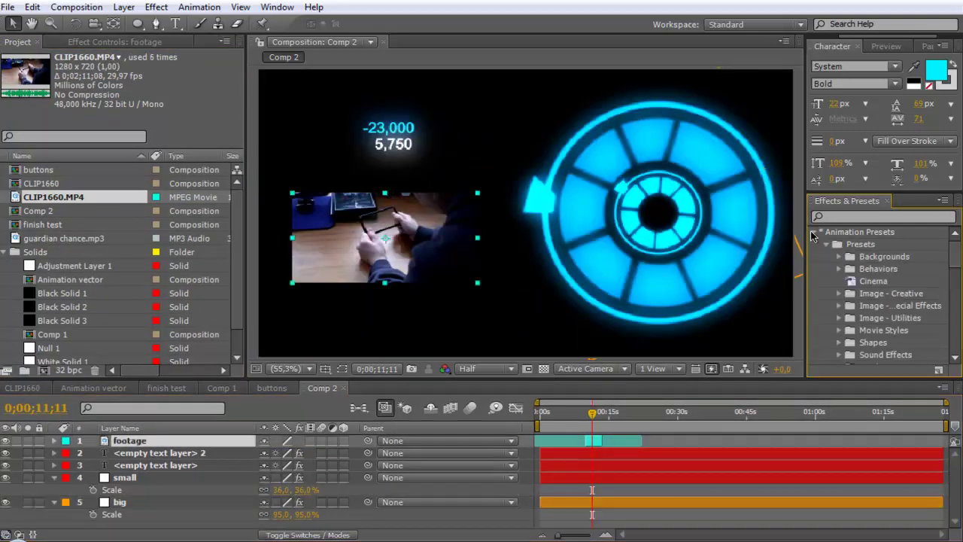
left_click(816, 232)
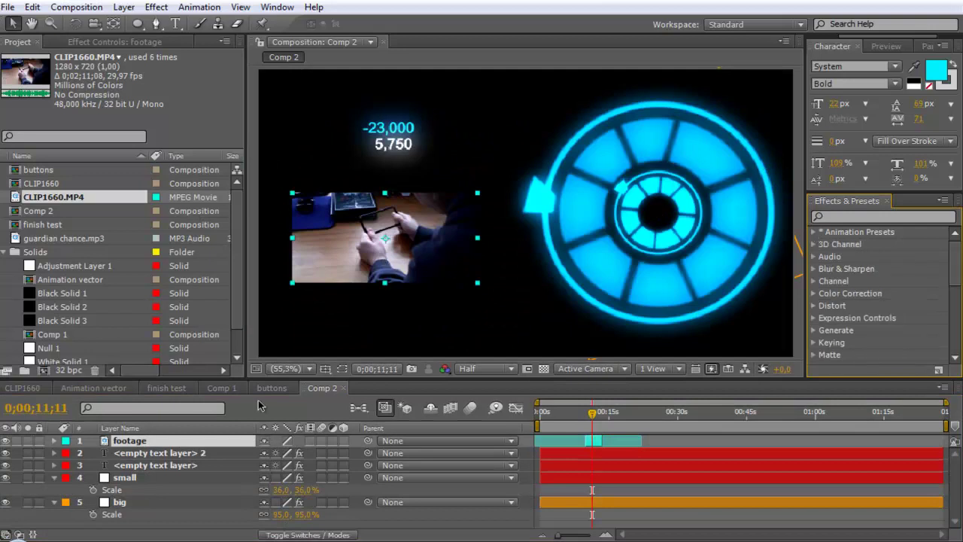
Copy the Tint effect from the small layer onto the footage layer
left_click(125, 476)
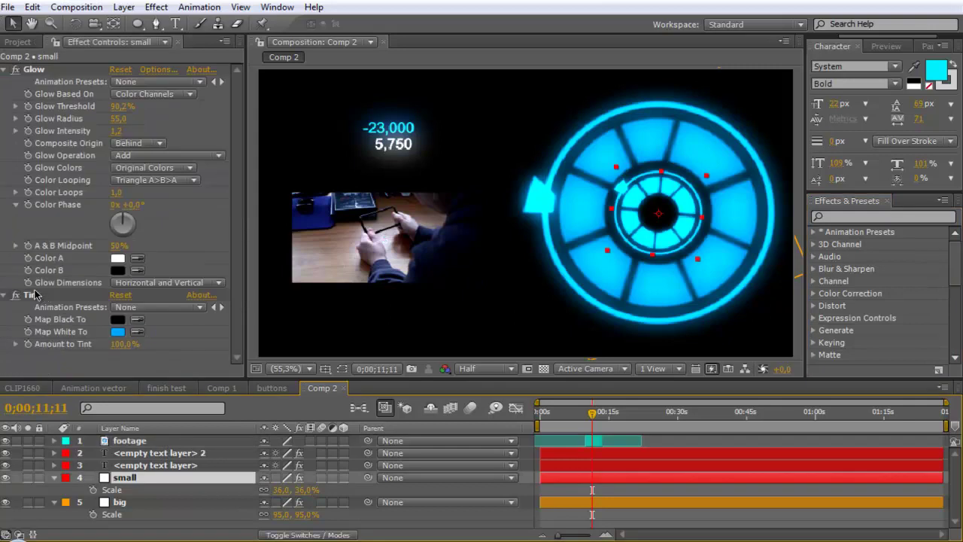
left_click(39, 298)
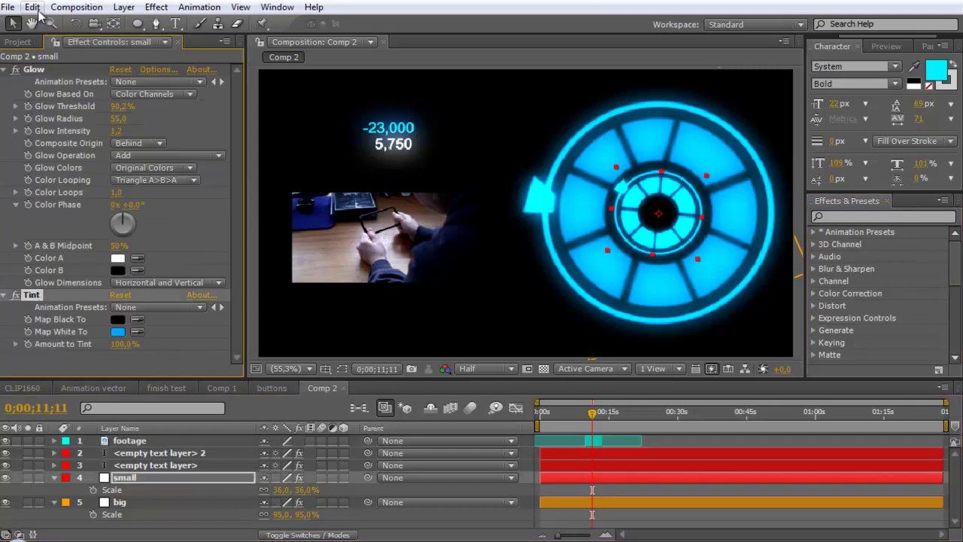
left_click(32, 7)
left_click(52, 93)
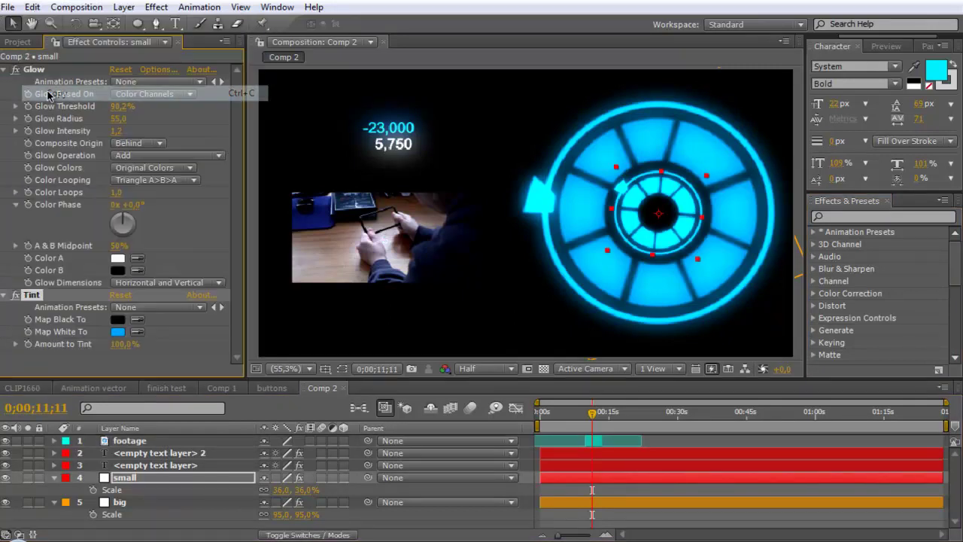
left_click(129, 440)
left_click(32, 8)
left_click(53, 124)
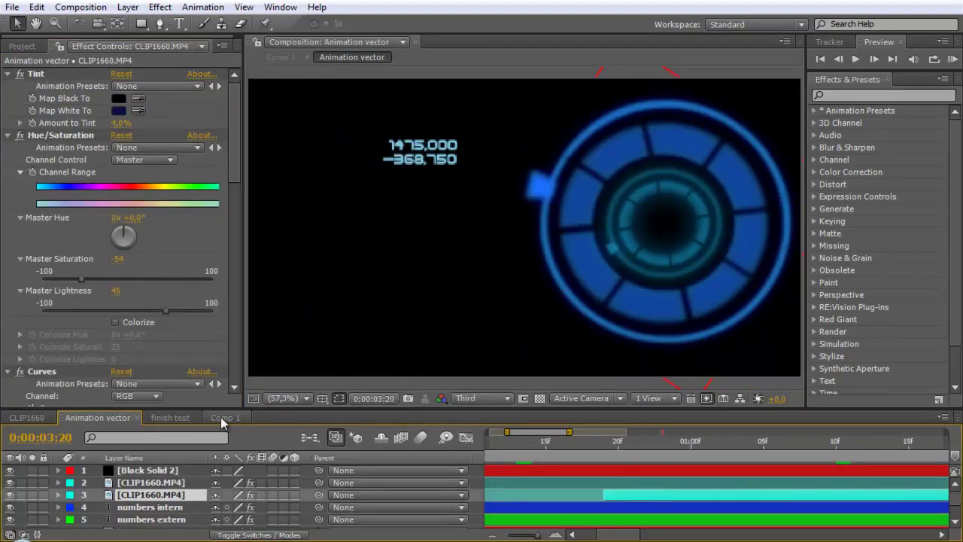
Switch to Comp 1 and hide the top CLIP1660.MP4 layer above Animation vector
left_click(224, 417)
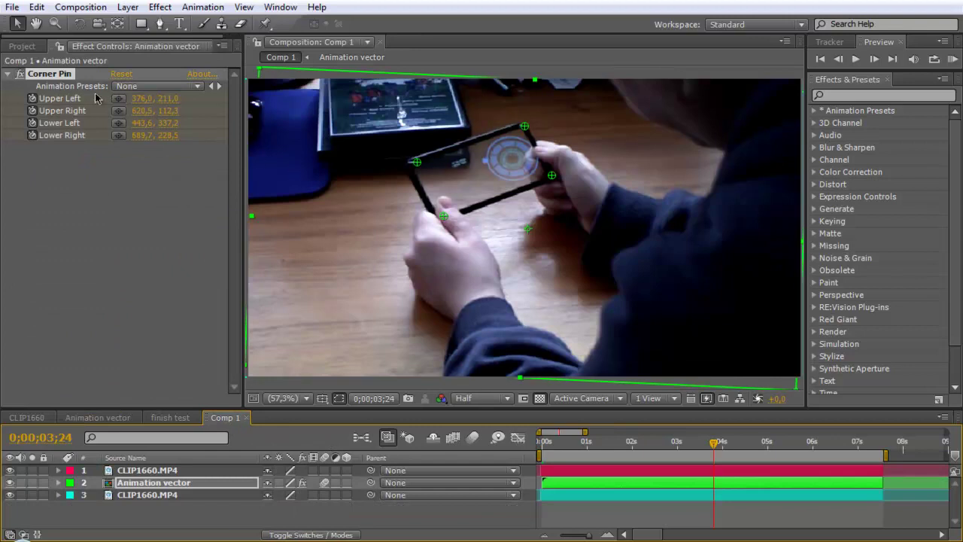
left_click(22, 46)
left_click(127, 45)
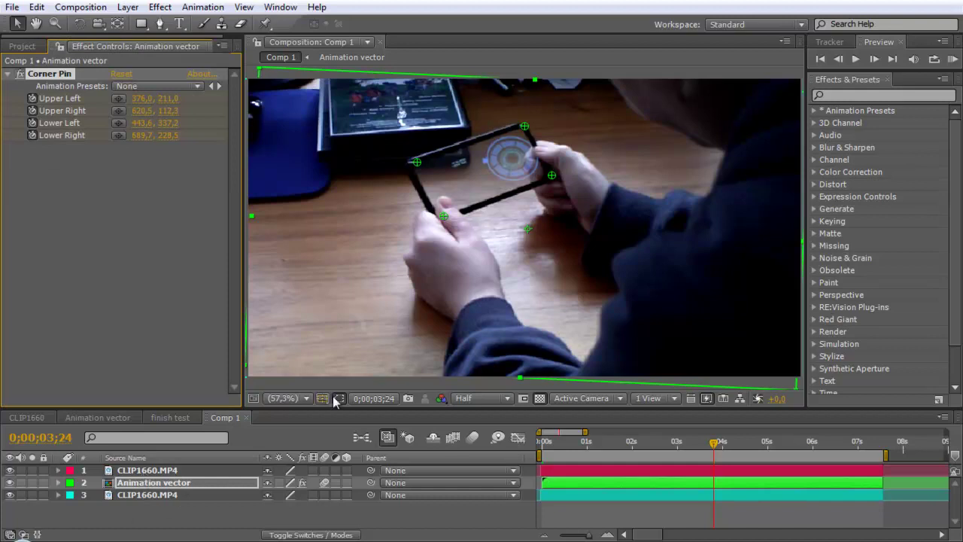
left_click(10, 469)
left_click(97, 509)
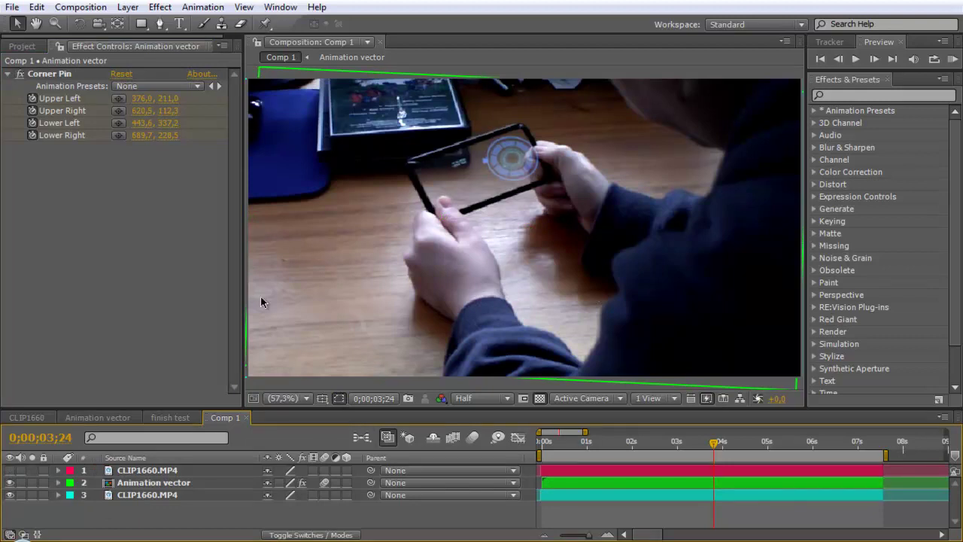
Fit Animation vector's Corner Pin to the glass frame at the first frame, and move Lower Right to about 688,4, 225,3 one frame on
left_click(26, 75)
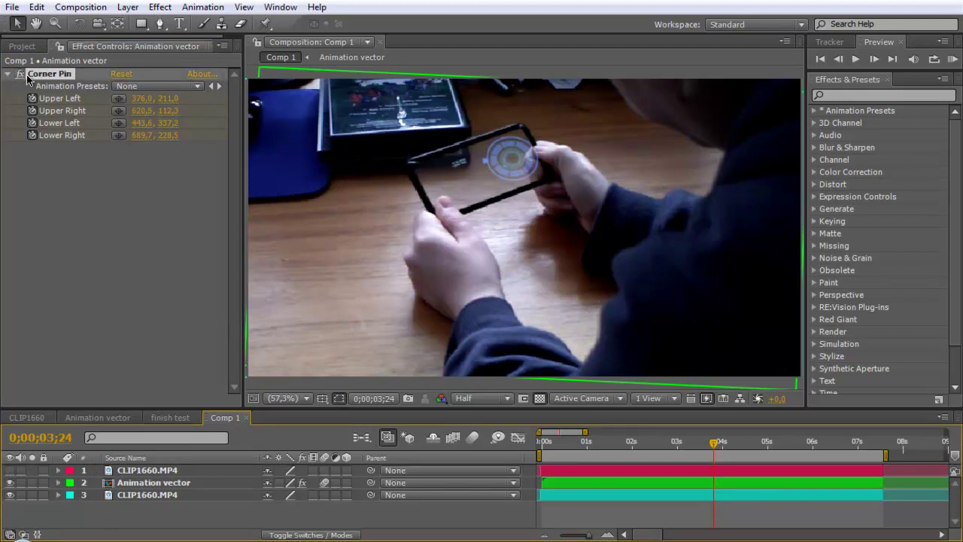
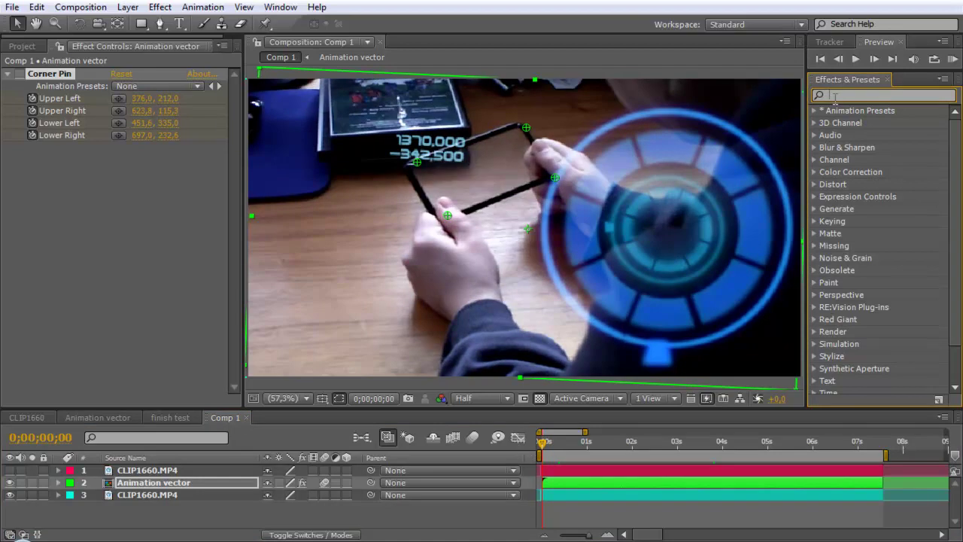
type("rne")
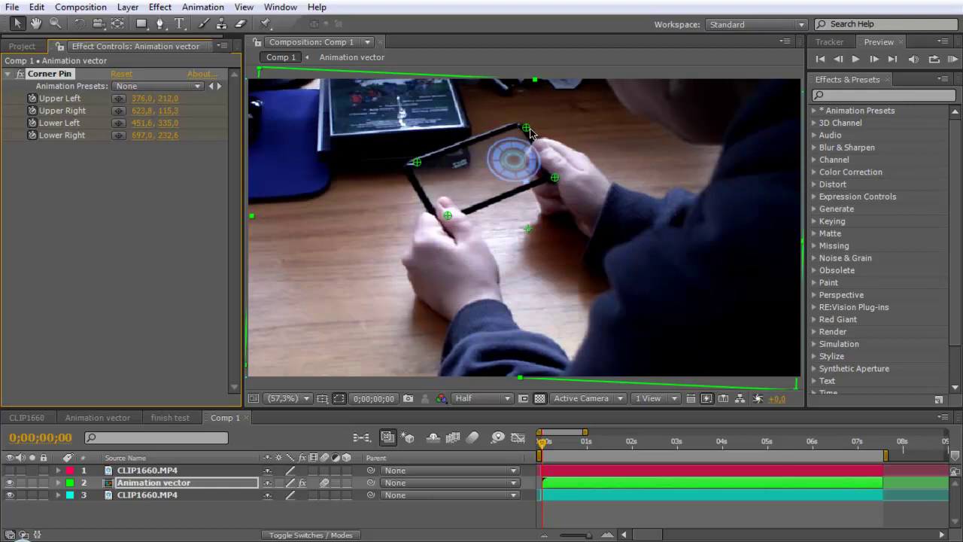
key("ctrl+z")
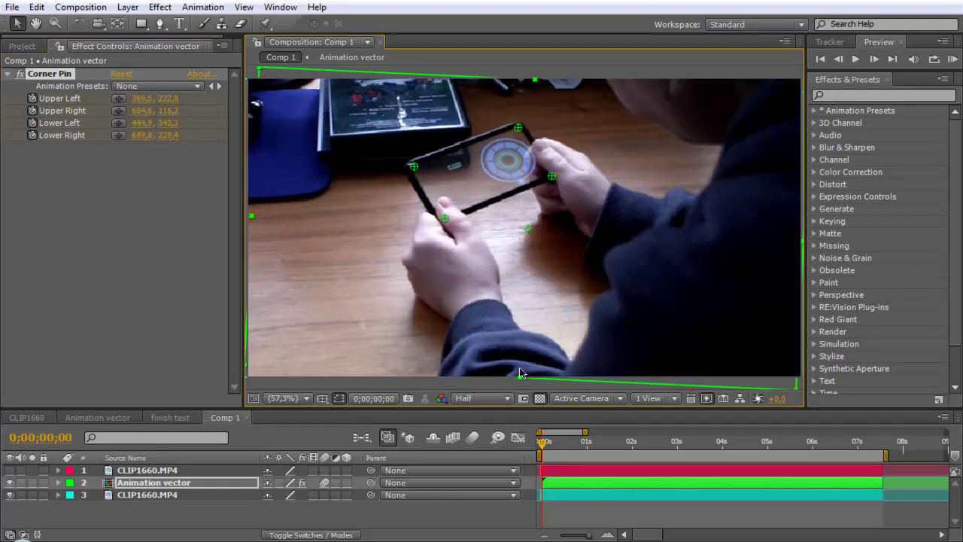
left_click(873, 58)
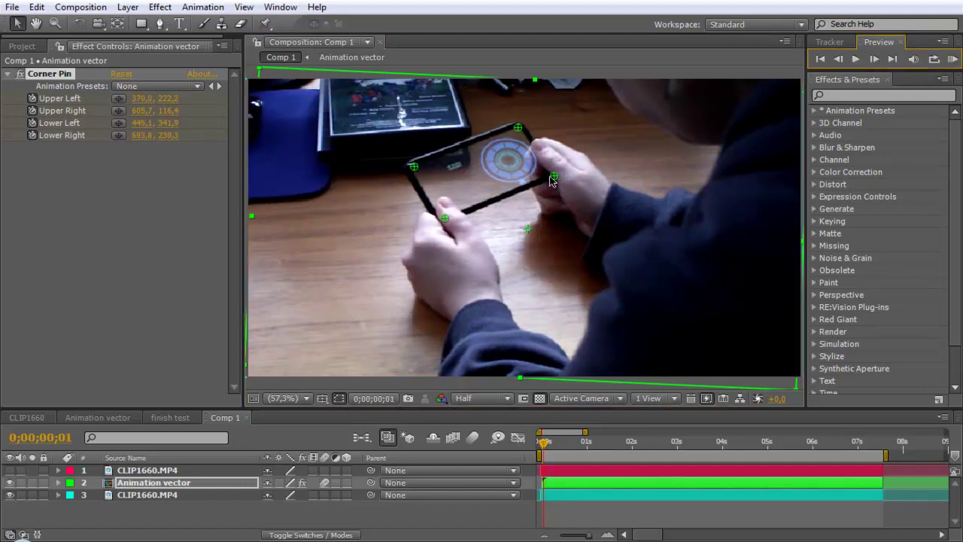
left_click_drag(556, 177, 553, 174)
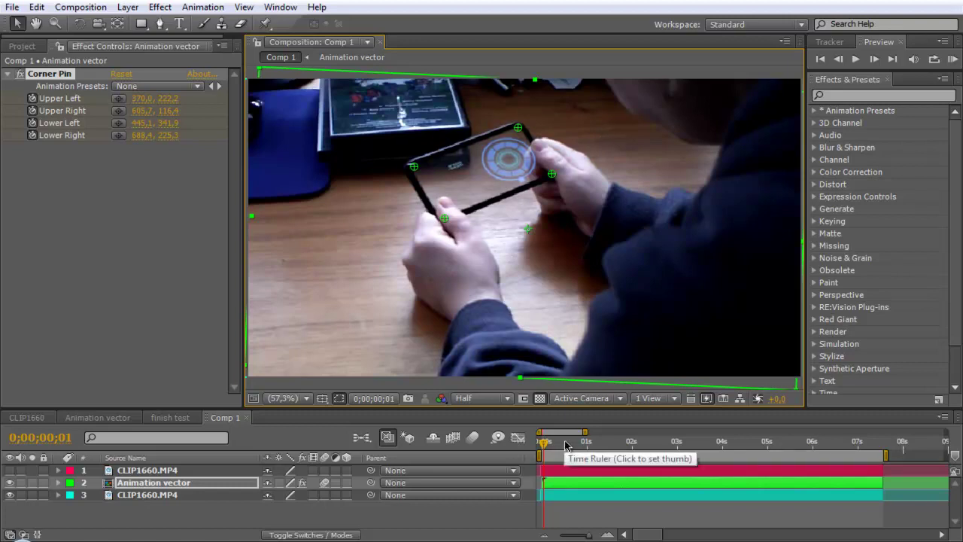
Go to 0;00;00;22 and make the masked top CLIP1660.MP4 layer visible again
mouse_move(585, 433)
left_mouse_down()
mouse_move(640, 432)
mouse_move(591, 441)
left_mouse_up()
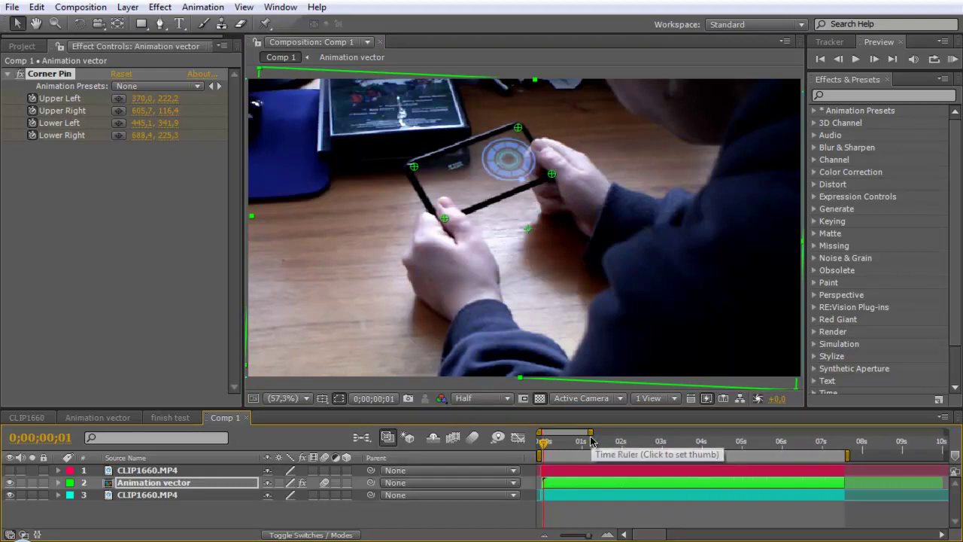
left_click(558, 444)
left_click(572, 445)
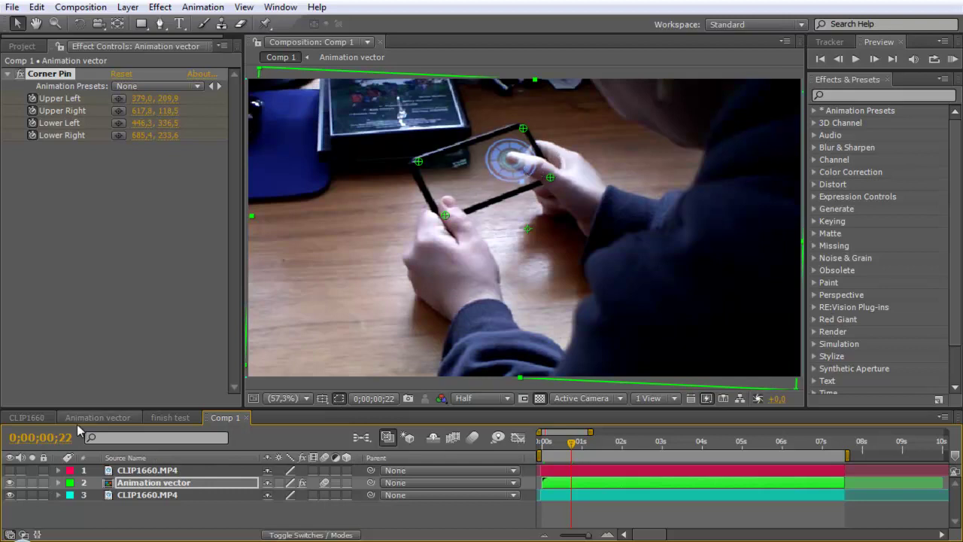
left_click(156, 496)
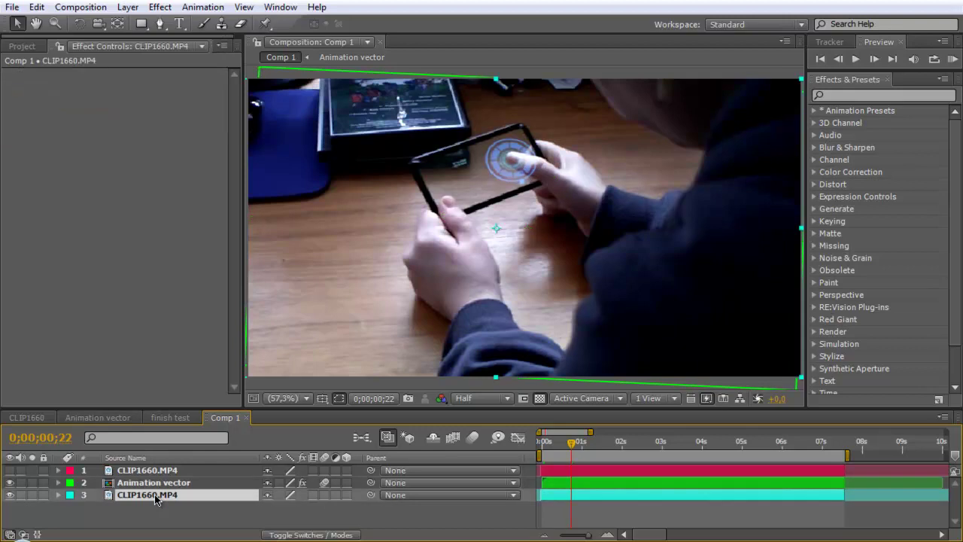
key("ctrl+s")
left_click(145, 473)
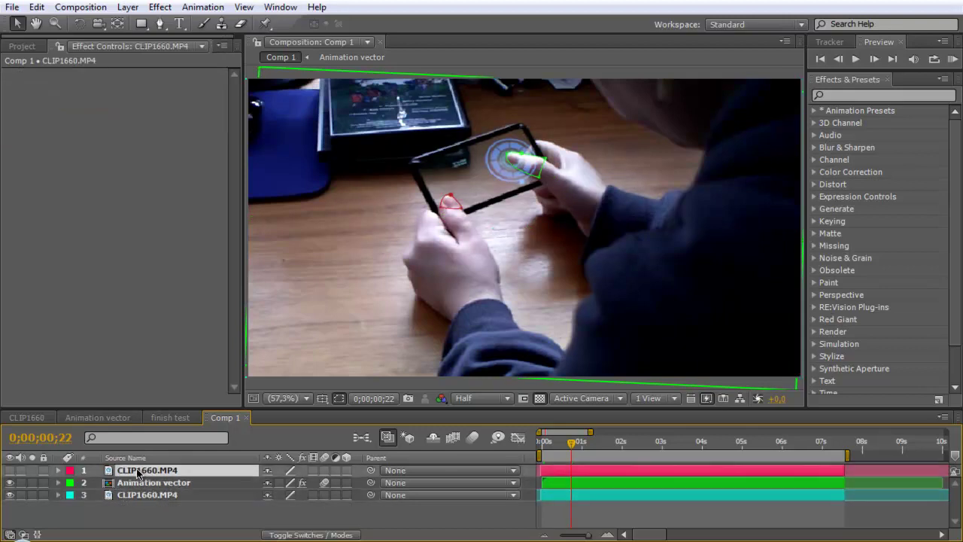
left_click(11, 470)
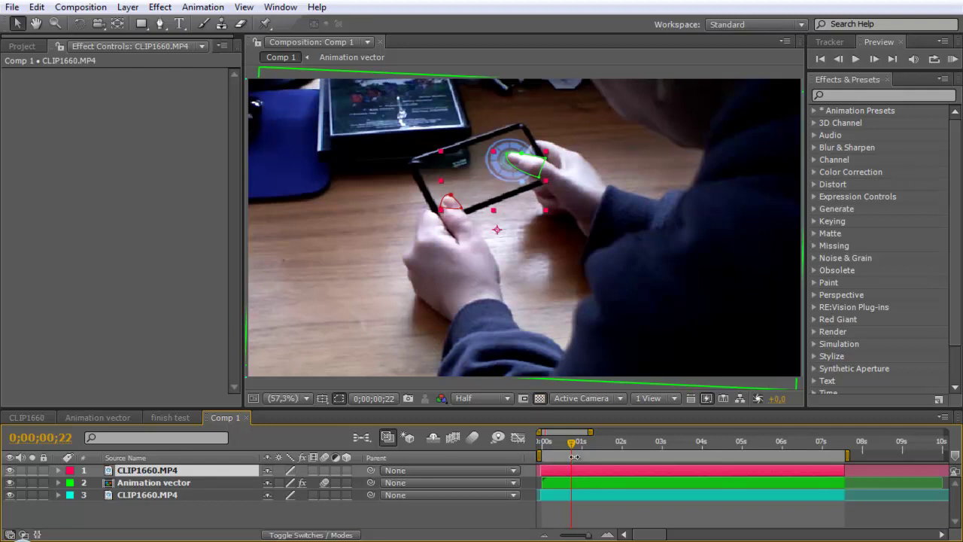
Check the top clip's thumb masks against the hands from the first frame through 0;00;03;01
left_click_drag(558, 451, 536, 455)
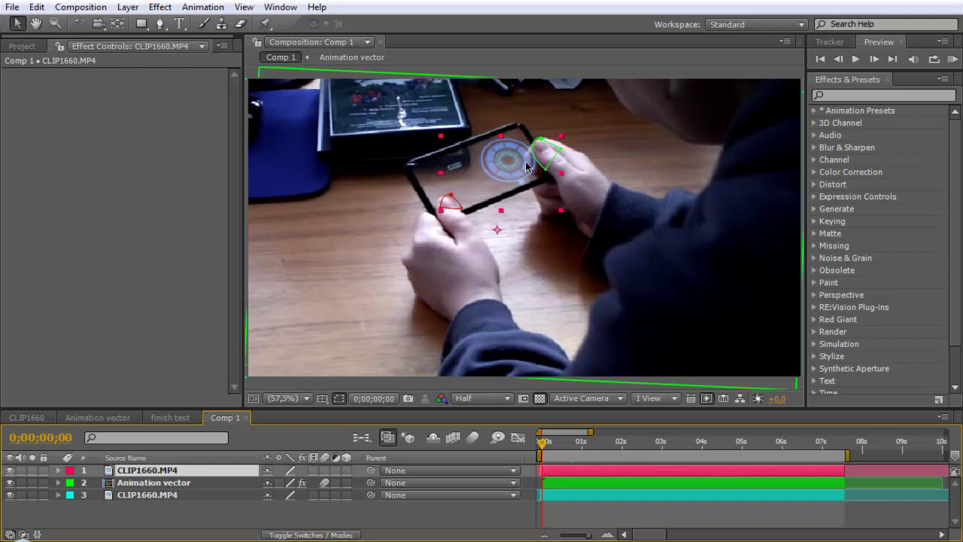
left_click(553, 449)
left_click_drag(553, 449, 554, 449)
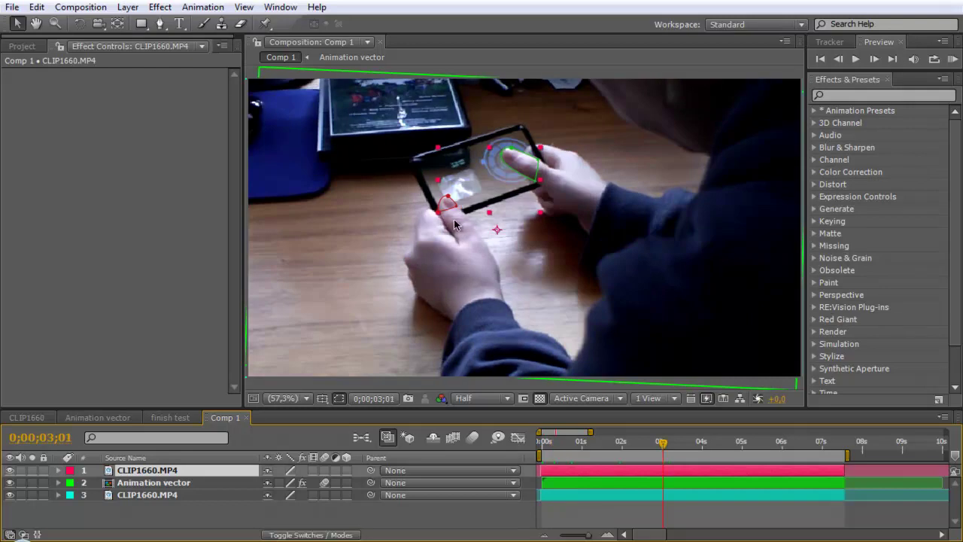
left_click_drag(446, 200, 455, 202)
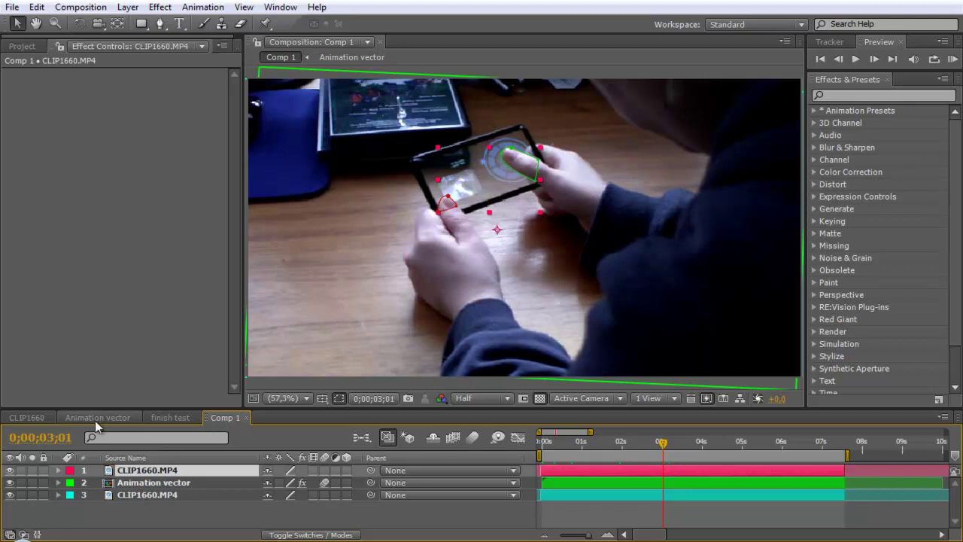
In the CLIP1660 composition, make the Black Solid 1 layer visible and activate the Rectangle tool
left_click(35, 418)
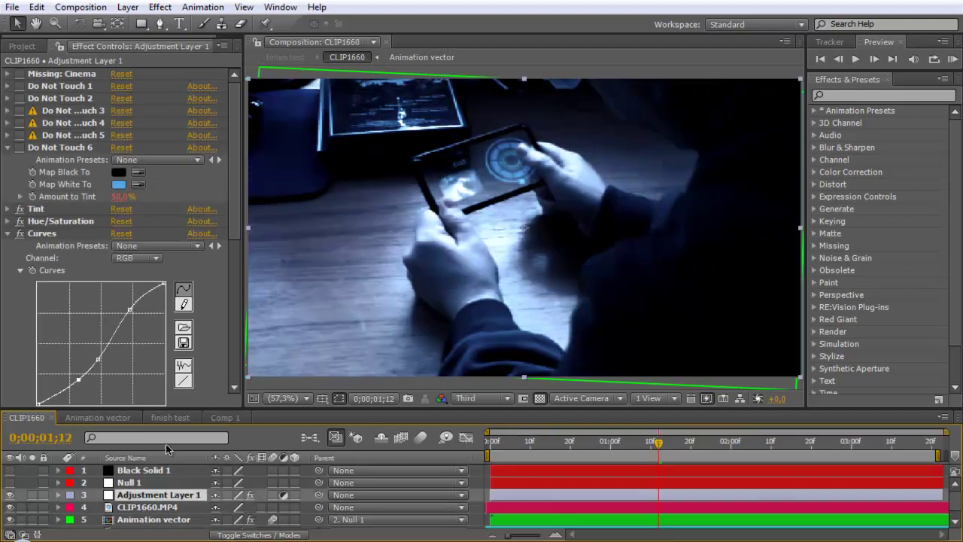
left_click(10, 470)
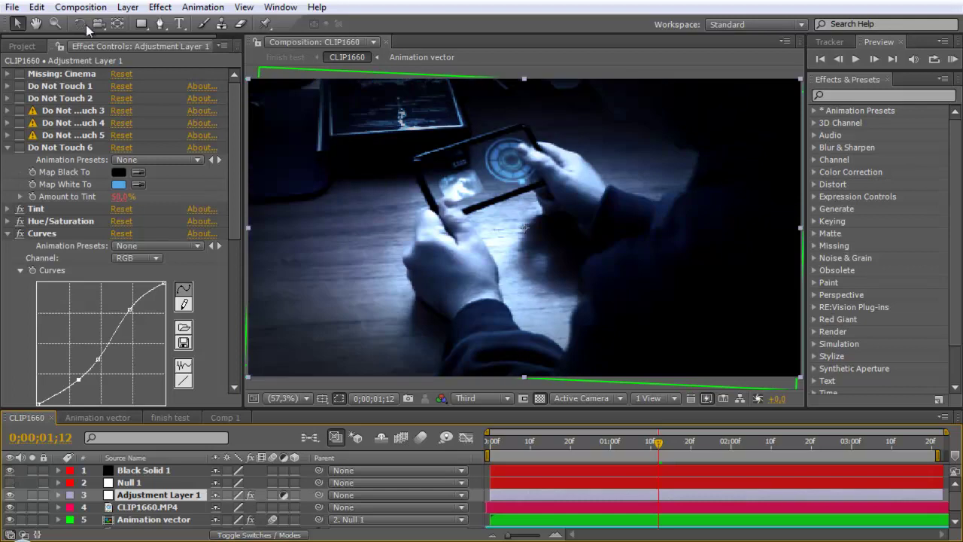
left_click(144, 24)
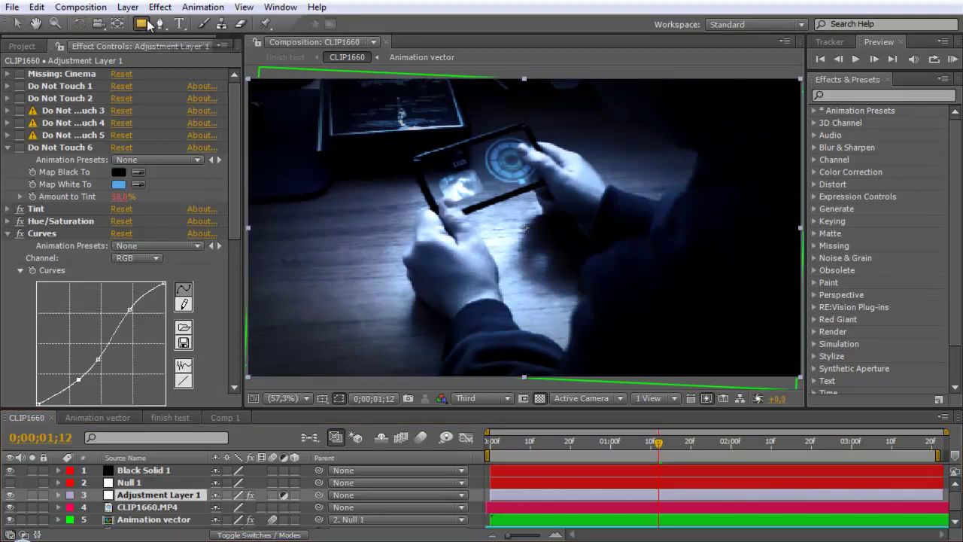
left_click(144, 24)
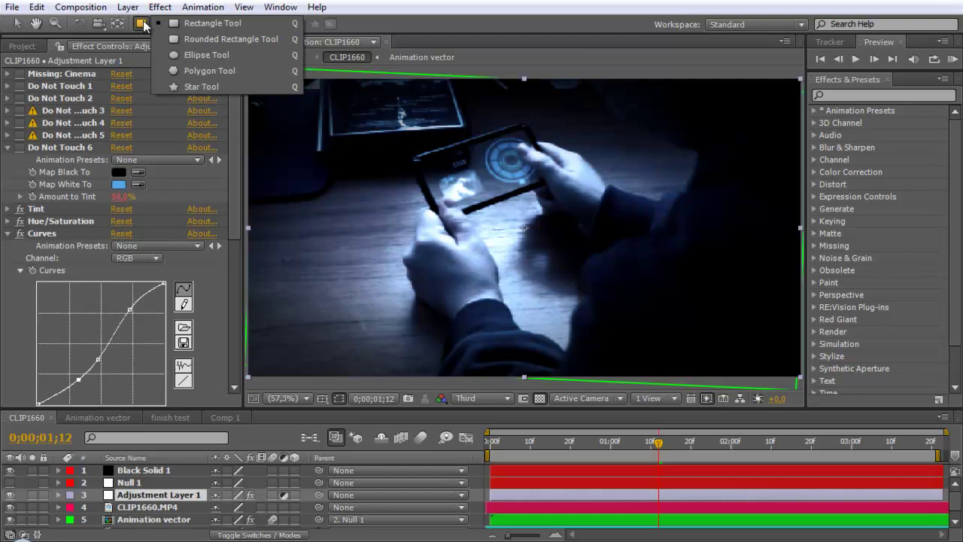
left_click(144, 24)
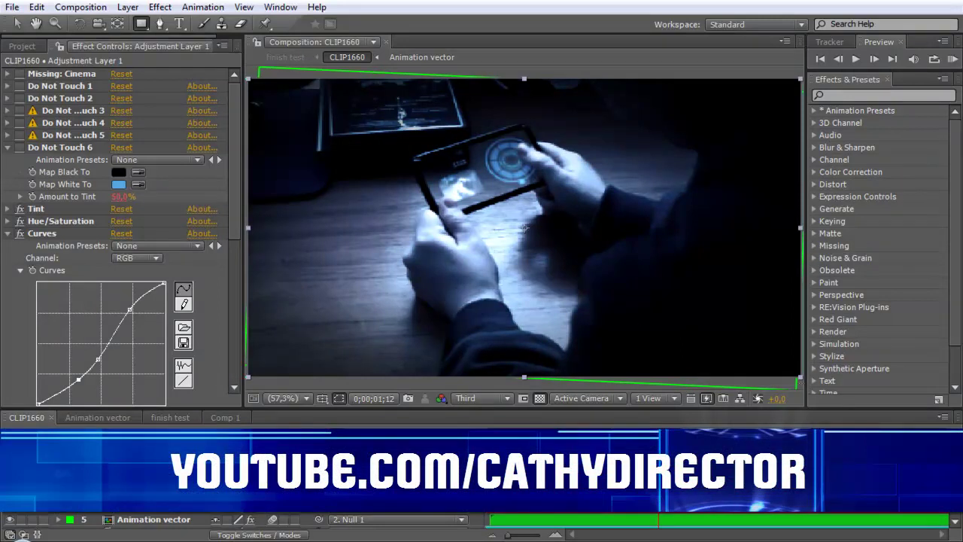
Return to Comp 1 and deselect the masked top CLIP1660.MP4 layer
left_click(225, 417)
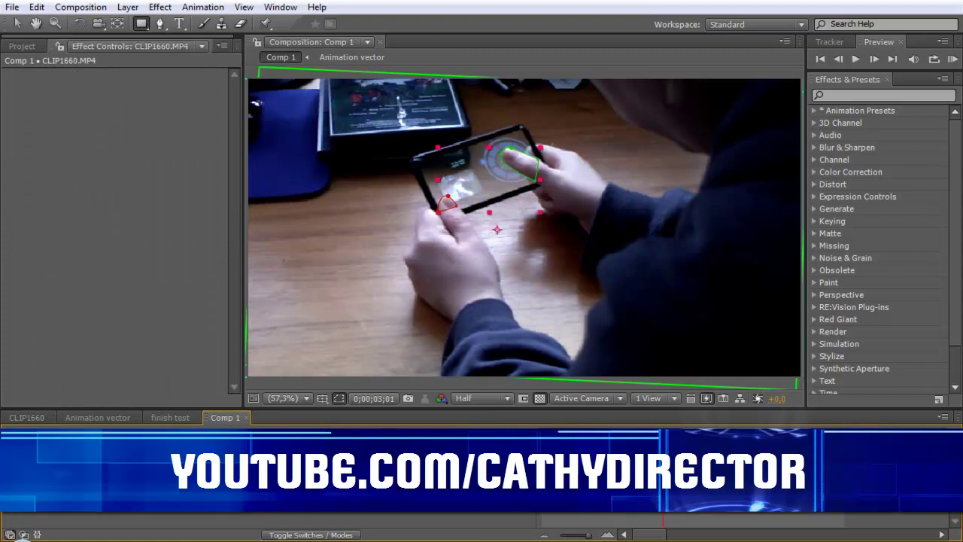
left_click(203, 524)
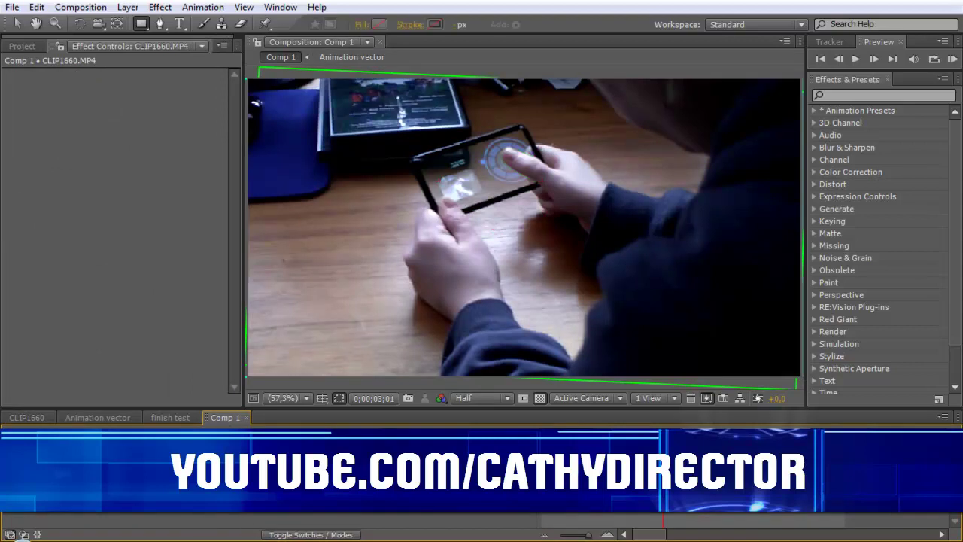